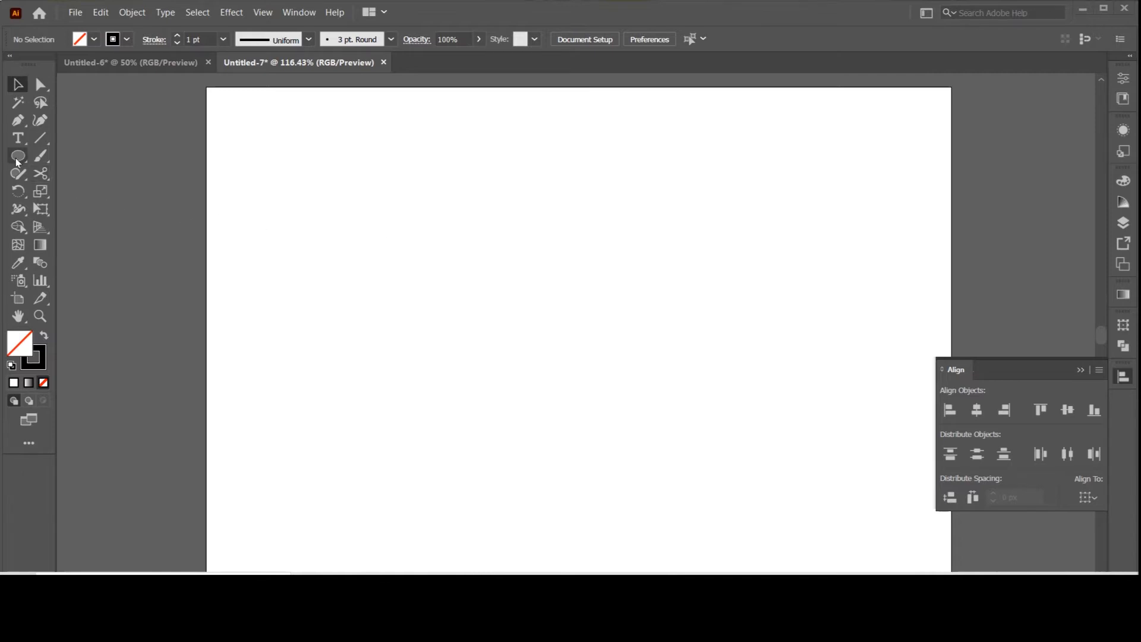
Step: Draw an unfilled square with a 1 pt black stroke from its centre near the middle of the artboard
{"action": "left_click_drag", "start_coordinate": [17, 162], "coordinate": [84, 158]}
{"action": "mouse_move", "coordinate": [541, 359]}
{"action": "left_mouse_down"}
{"action": "mouse_move", "coordinate": [557, 405]}
{"action": "mouse_move", "coordinate": [623, 440]}
{"action": "left_mouse_up"}
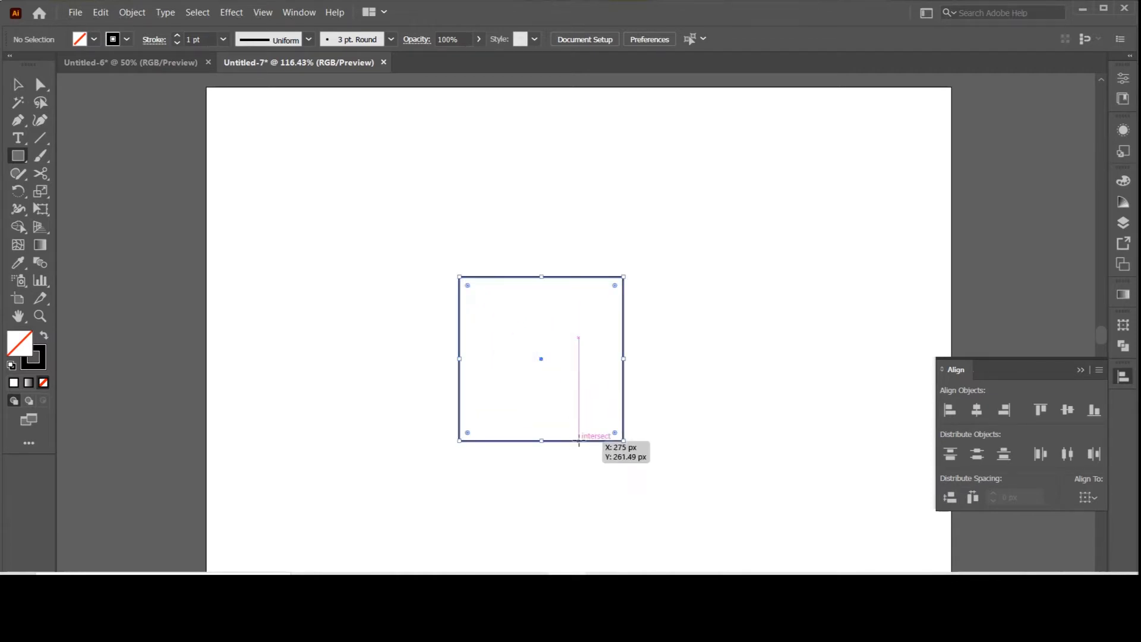
{"action": "left_click", "coordinate": [18, 85]}
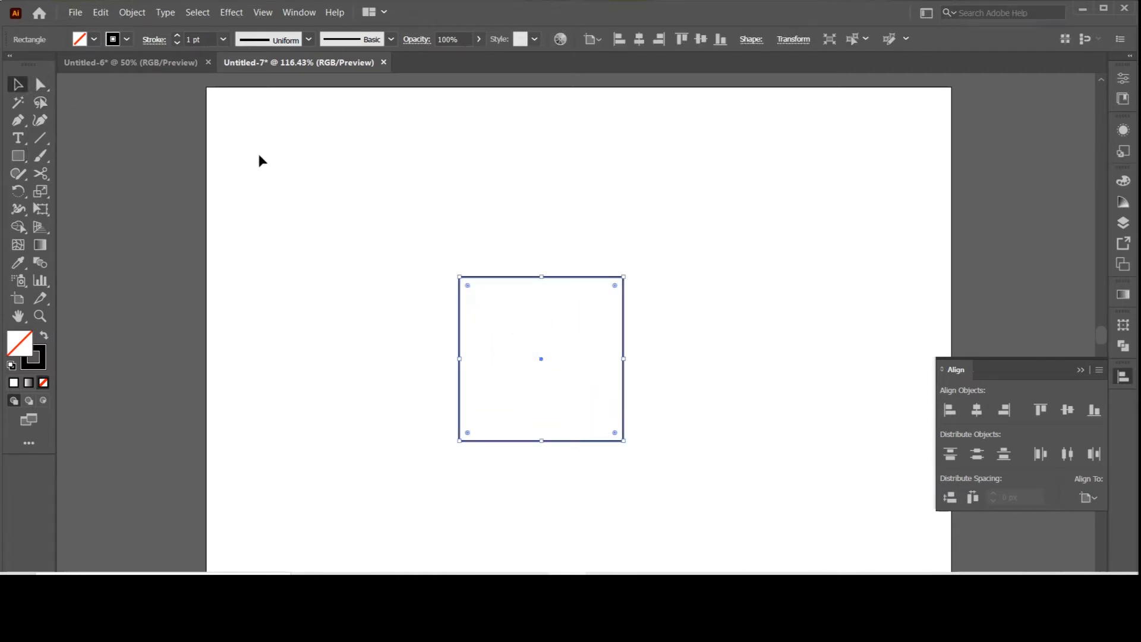
Step: Rotate a copy of the square 45° about its centre to form an eight-pointed star
{"action": "left_click", "coordinate": [475, 225]}
{"action": "left_click_drag", "start_coordinate": [464, 245], "coordinate": [512, 291]}
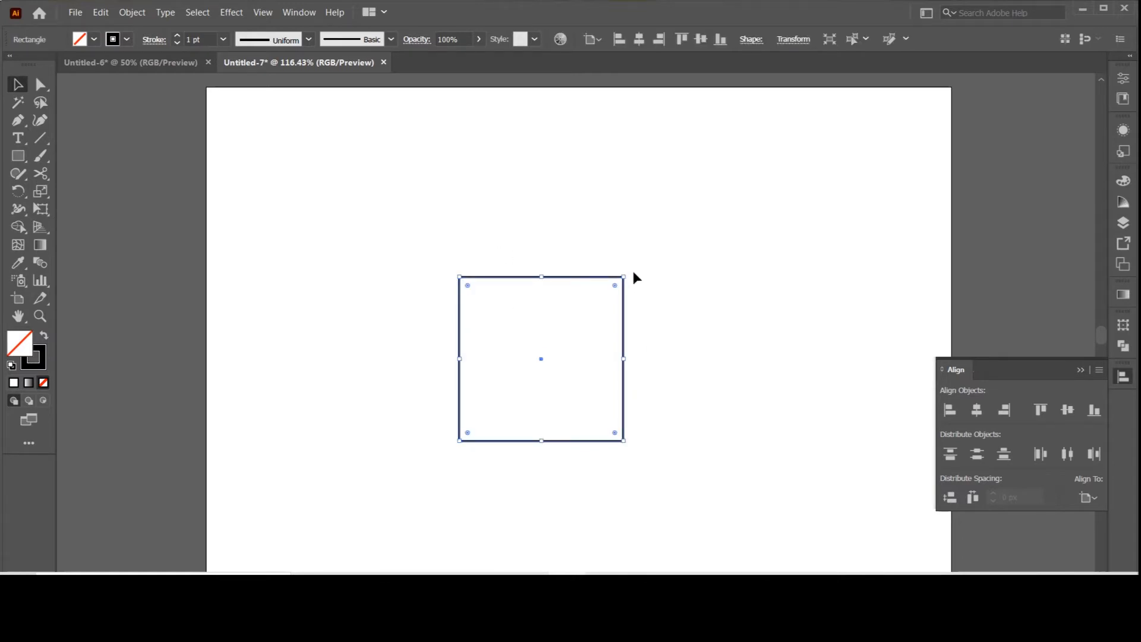
{"action": "left_click_drag", "start_coordinate": [630, 271], "coordinate": [554, 236]}
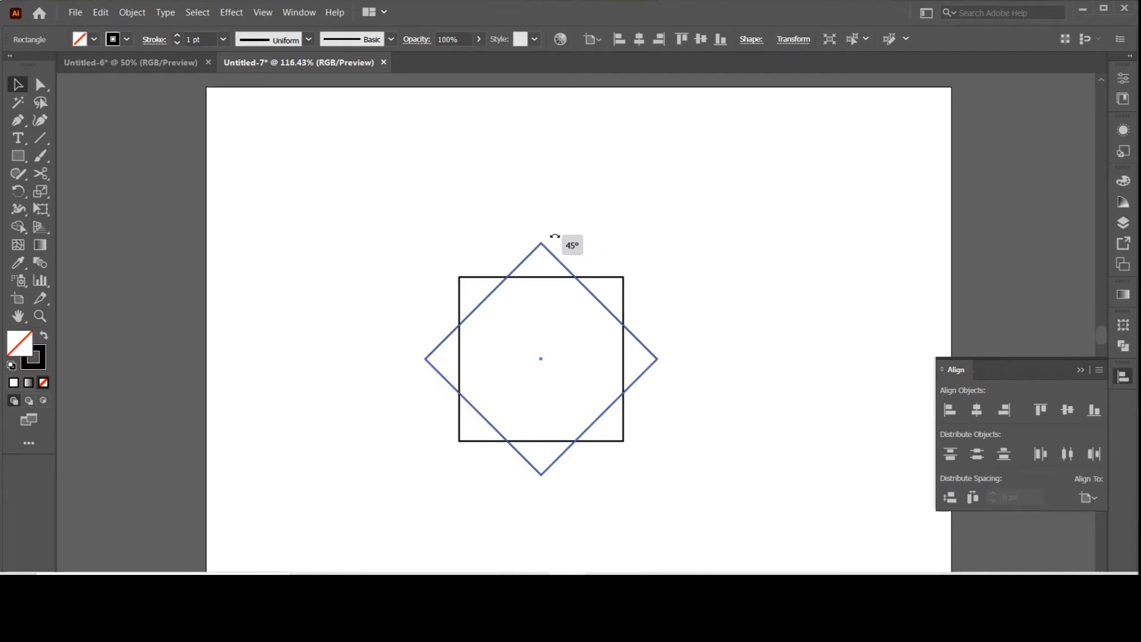
{"action": "left_click_drag", "start_coordinate": [448, 238], "coordinate": [609, 338]}
{"action": "left_click", "coordinate": [671, 302]}
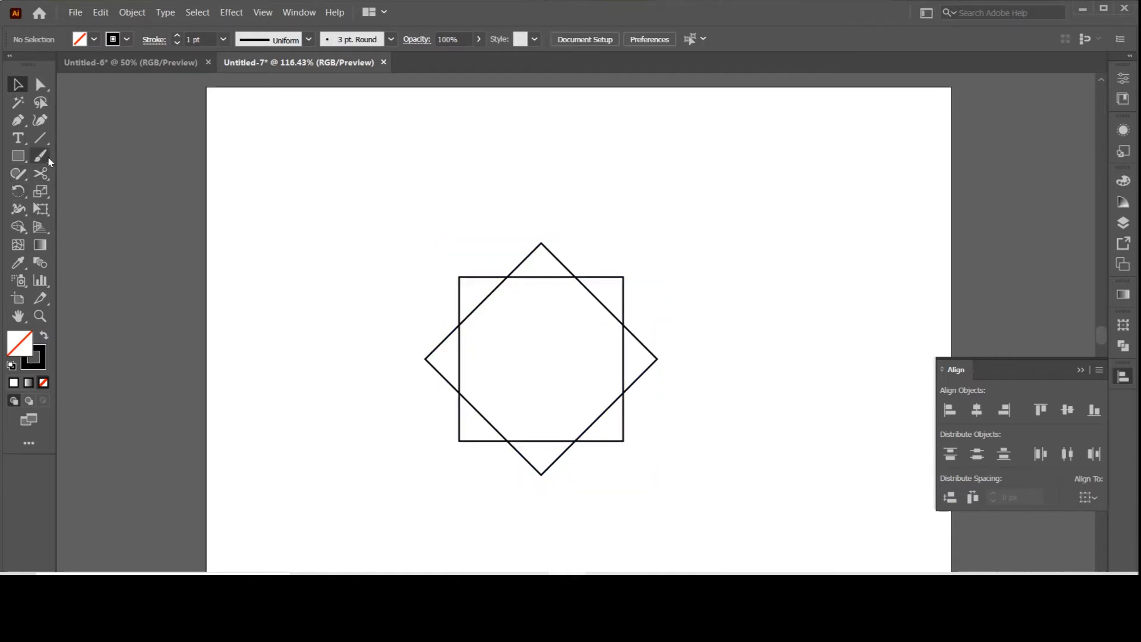
Step: Draw a straight vertical line through the star's centre, extending past its upper and lower points
{"action": "left_click", "coordinate": [41, 138]}
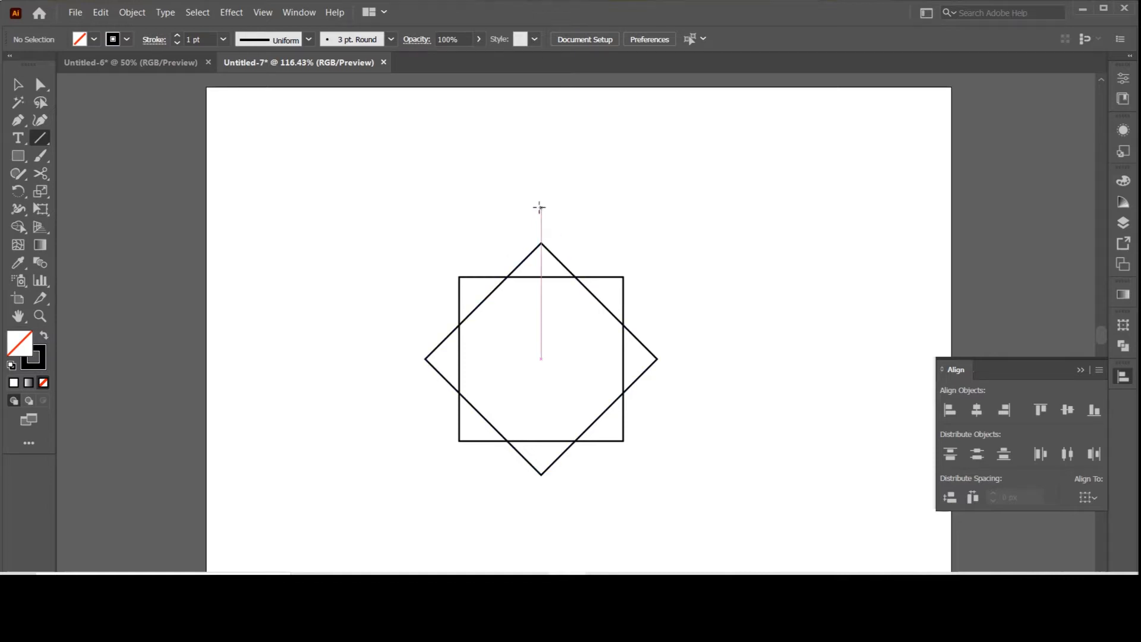
{"action": "left_click_drag", "start_coordinate": [541, 202], "coordinate": [554, 516]}
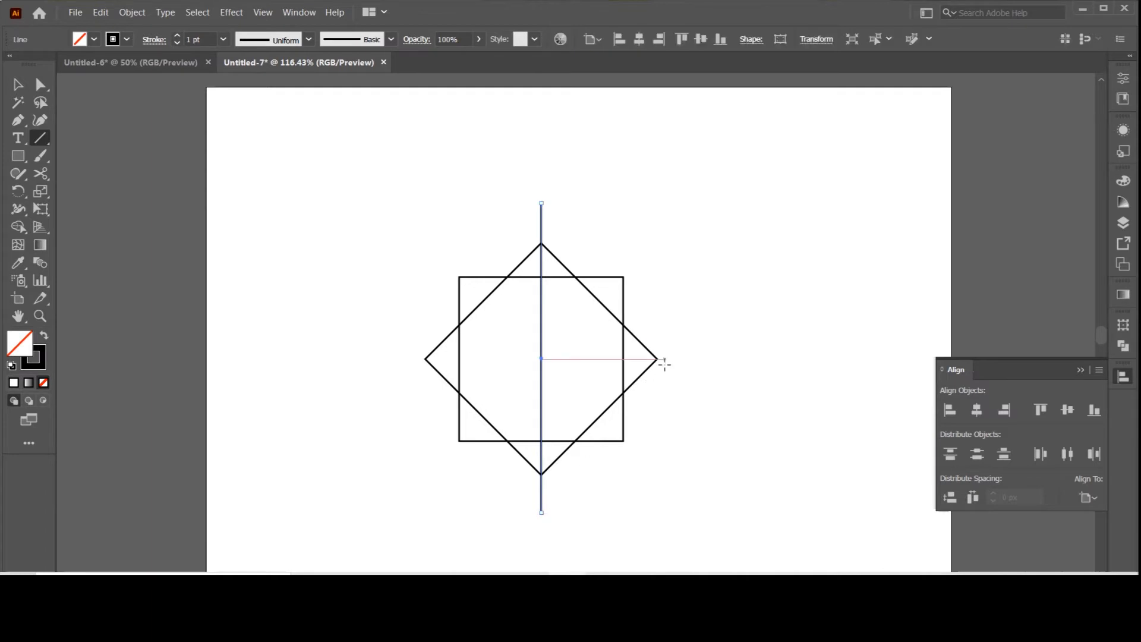
{"action": "left_click", "coordinate": [18, 85]}
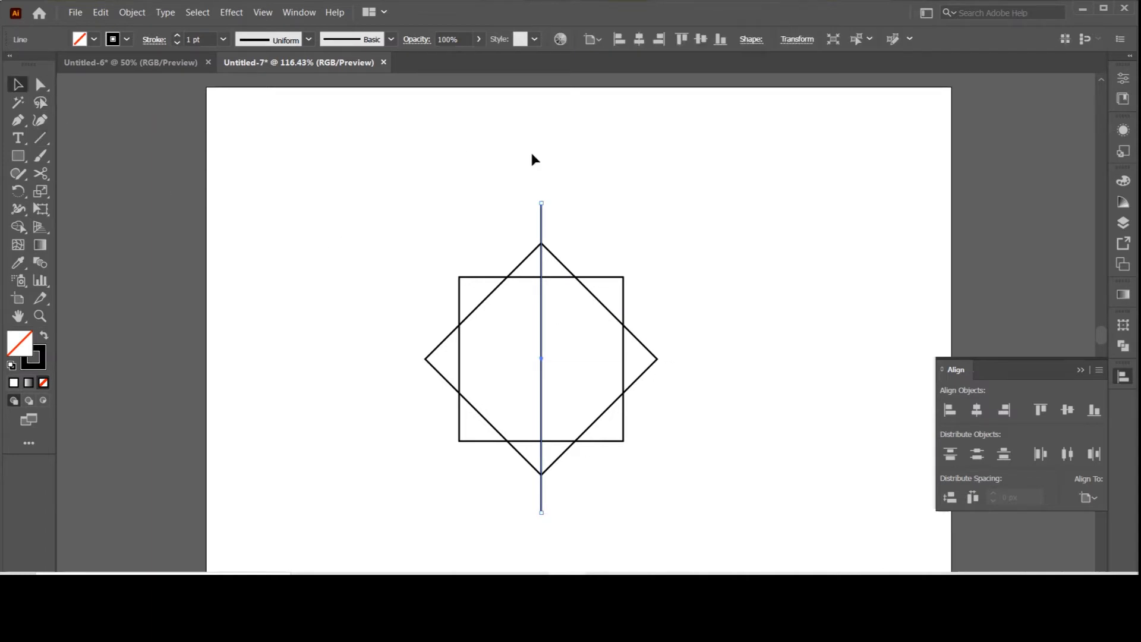
Step: Add a diagonal and a horizontal line through the centre by rotating copies of the vertical line in 45° increments
{"action": "left_click", "coordinate": [532, 155]}
{"action": "left_click", "coordinate": [541, 219]}
{"action": "left_click_drag", "start_coordinate": [549, 199], "coordinate": [432, 215]}
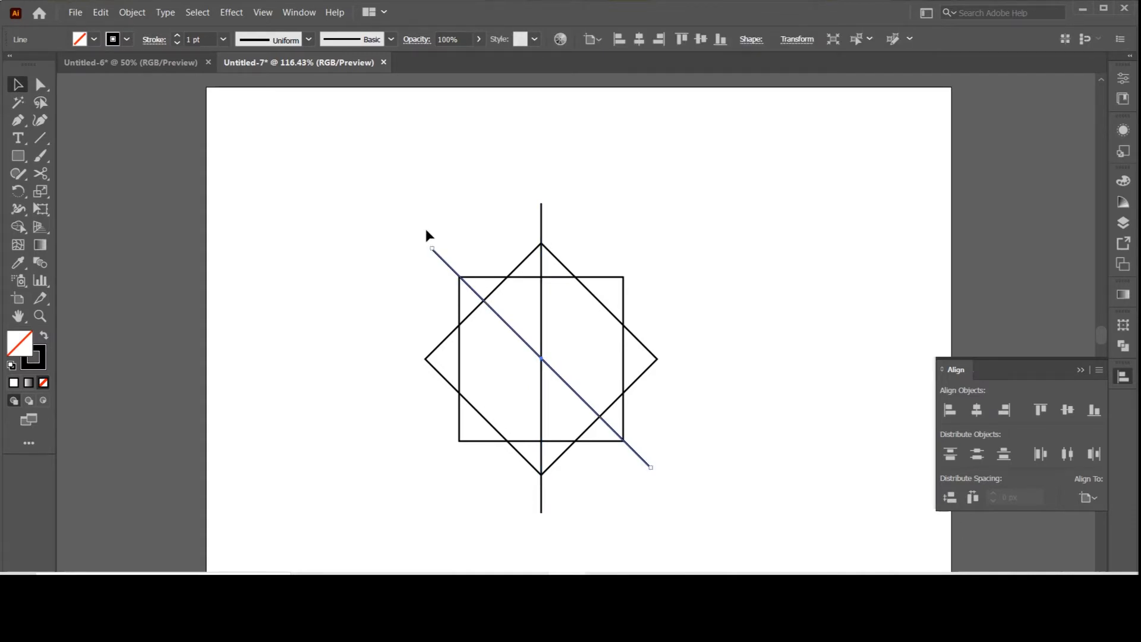
{"action": "left_click", "coordinate": [426, 231]}
{"action": "left_click", "coordinate": [437, 254]}
{"action": "left_click_drag", "start_coordinate": [433, 244], "coordinate": [369, 326]}
{"action": "left_click", "coordinate": [353, 238]}
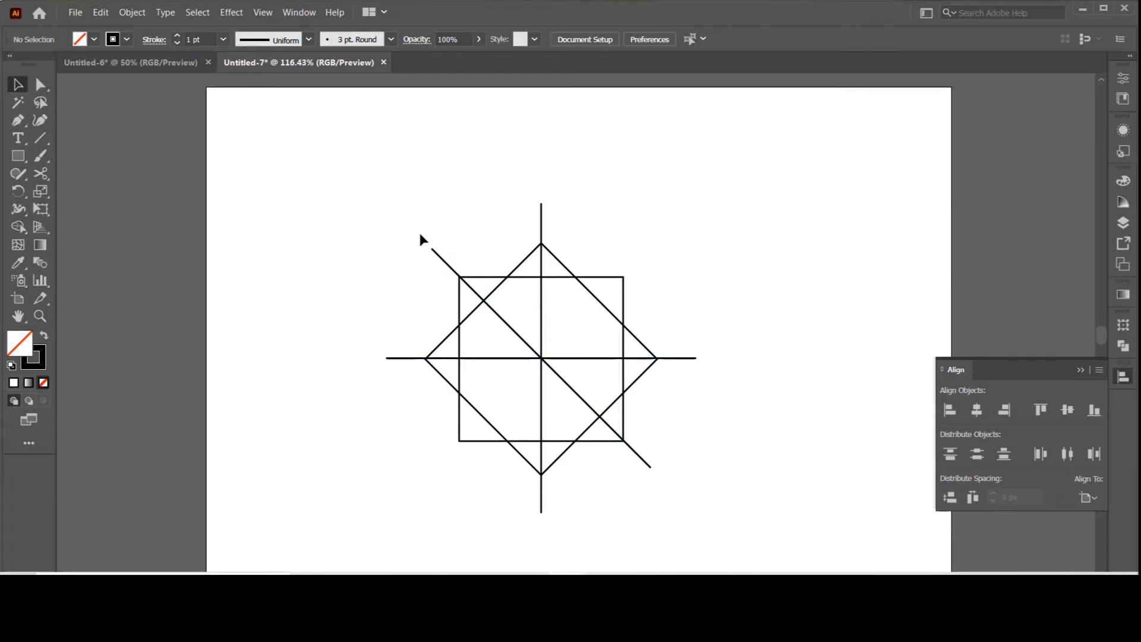
Step: Select both squares and all three lines and align them vertically on their centres
{"action": "mouse_move", "coordinate": [358, 188]}
{"action": "left_mouse_down"}
{"action": "mouse_move", "coordinate": [662, 470]}
{"action": "mouse_move", "coordinate": [695, 484]}
{"action": "left_mouse_up"}
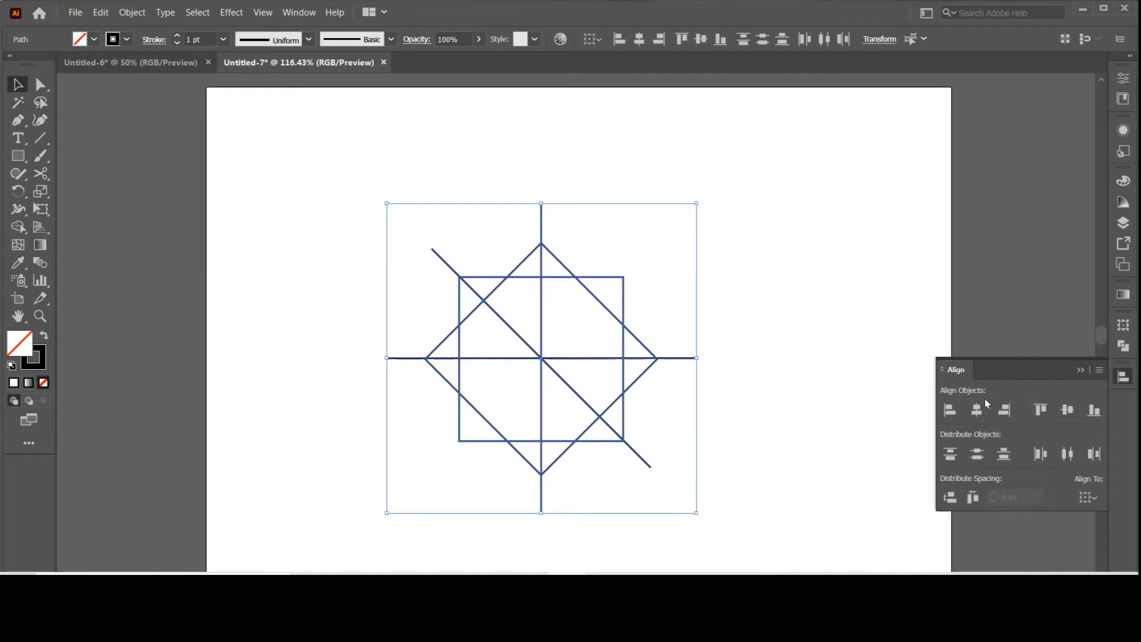
{"action": "left_click", "coordinate": [1067, 412]}
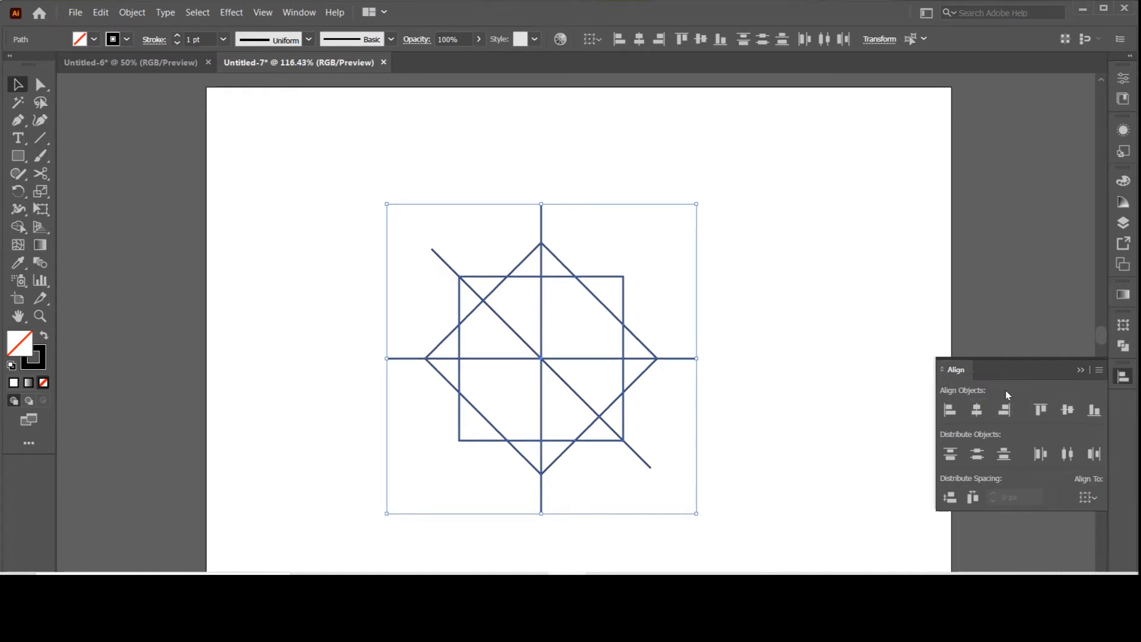
{"action": "left_click", "coordinate": [768, 314]}
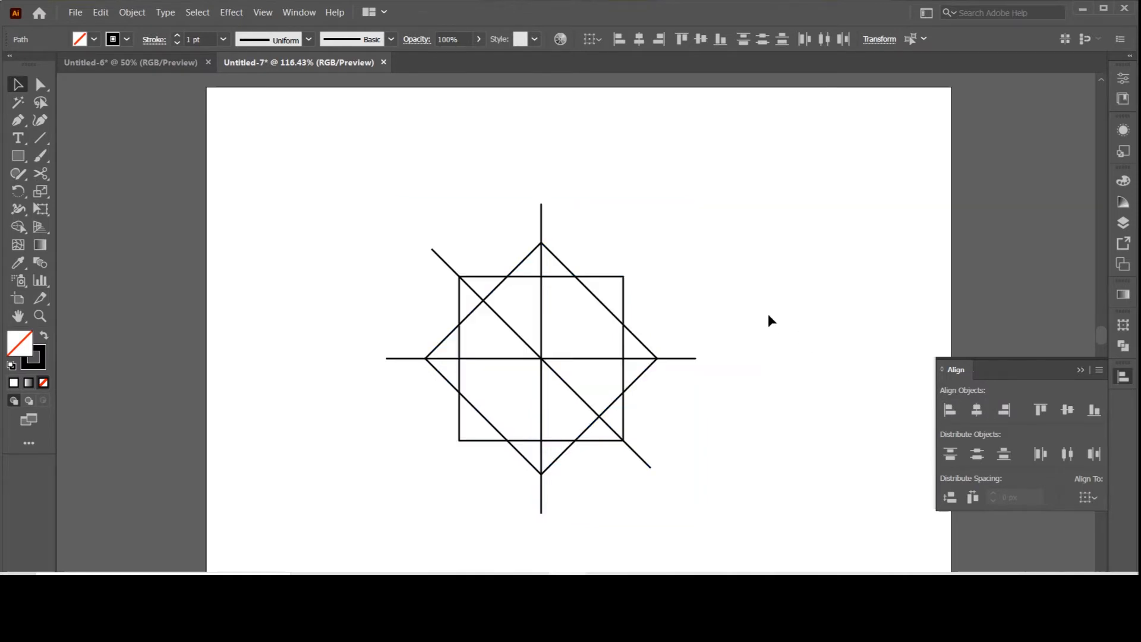
{"action": "left_click_drag", "start_coordinate": [412, 223], "coordinate": [628, 393]}
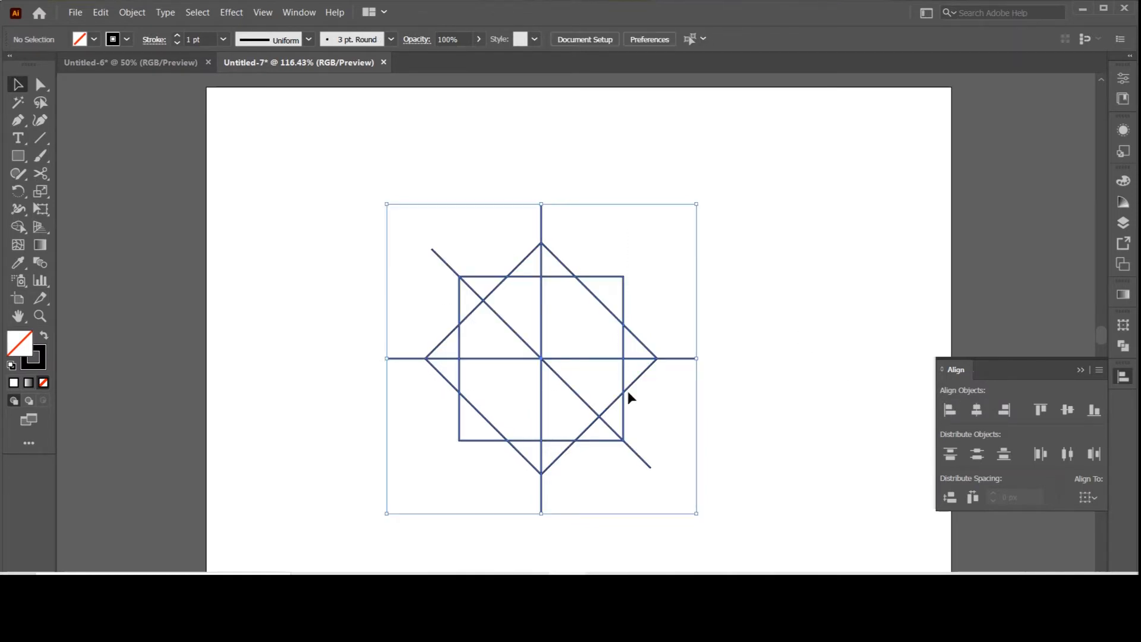
{"action": "left_click", "coordinate": [709, 313]}
Step: Rotate a copy of the horizontal line 45° to add the second diagonal, and centre-align all shapes
{"action": "left_click", "coordinate": [694, 358]}
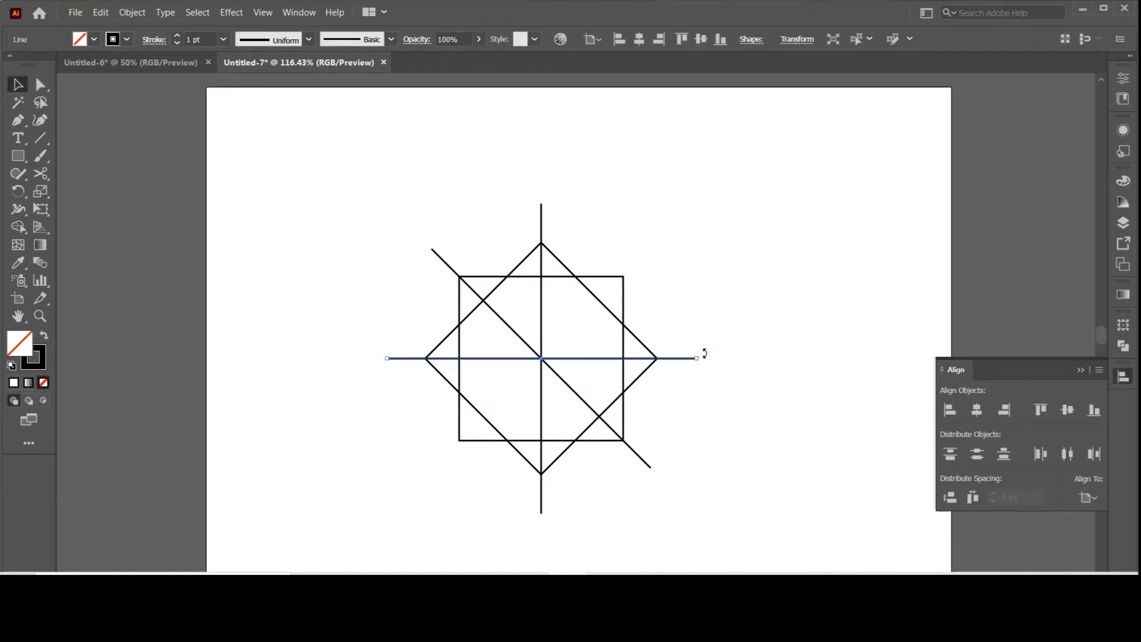
{"action": "left_click_drag", "start_coordinate": [705, 353], "coordinate": [681, 238]}
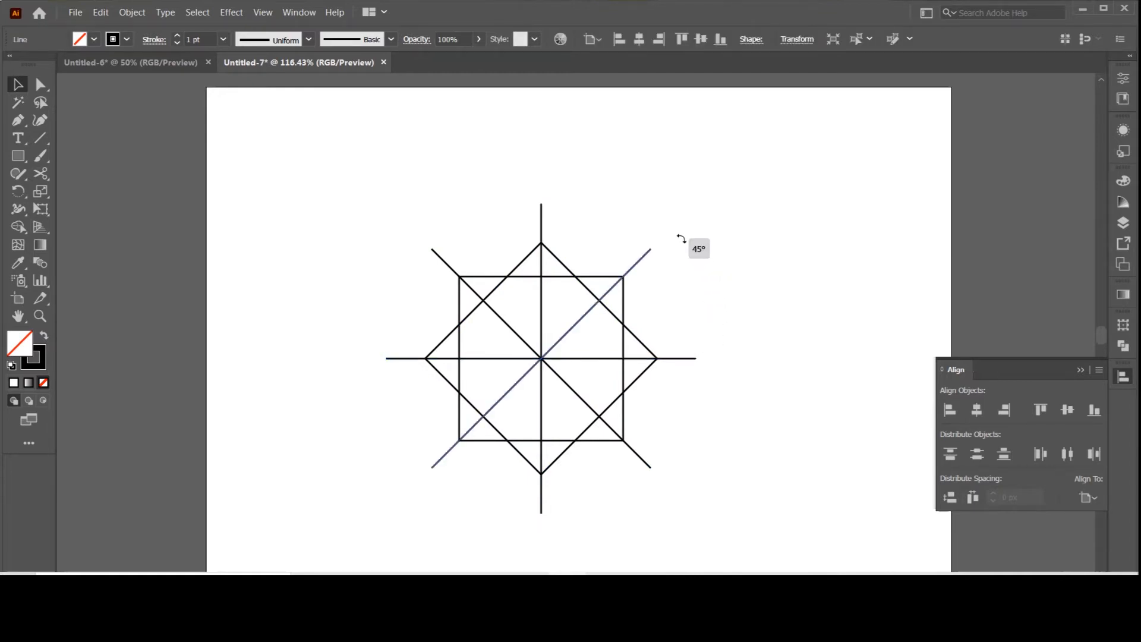
{"action": "left_click", "coordinate": [715, 253]}
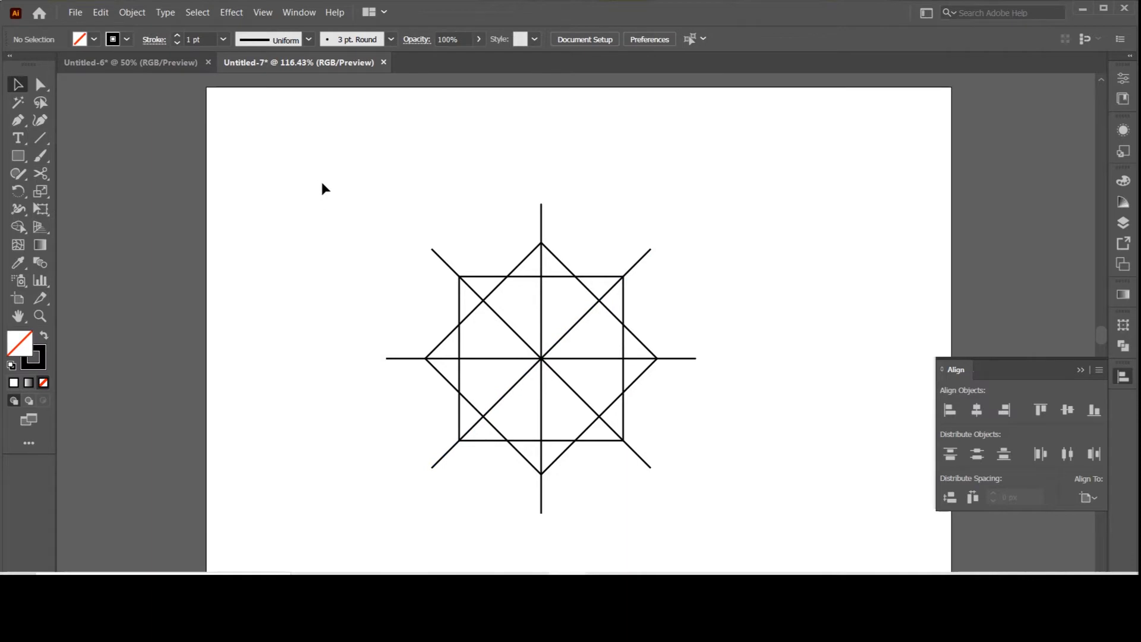
{"action": "left_click_drag", "start_coordinate": [322, 183], "coordinate": [765, 451]}
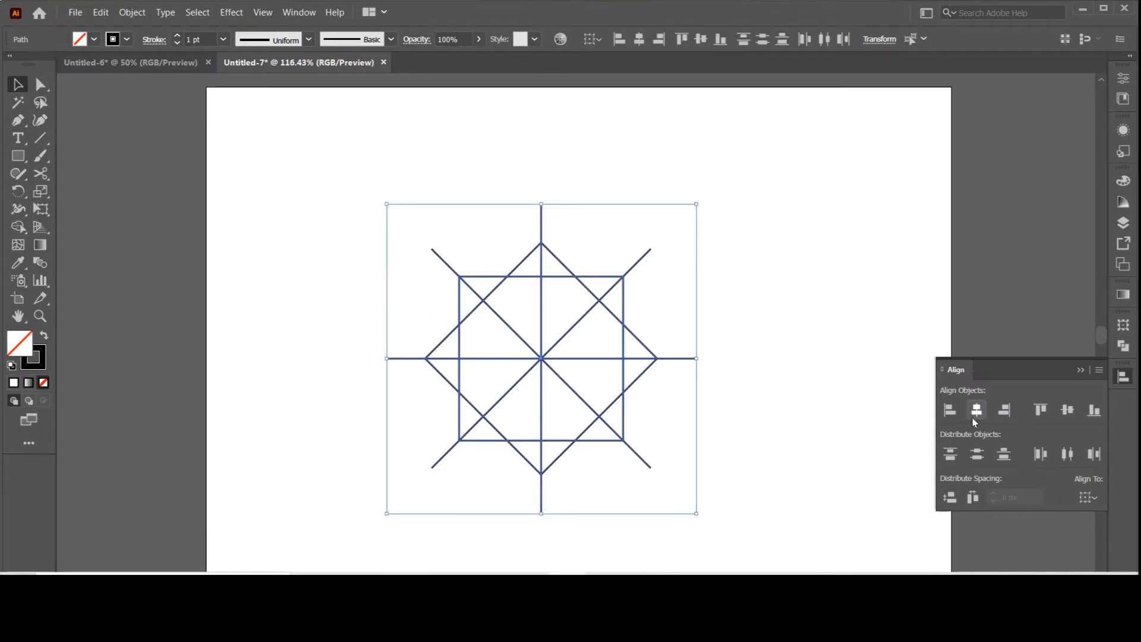
{"action": "left_click", "coordinate": [842, 374]}
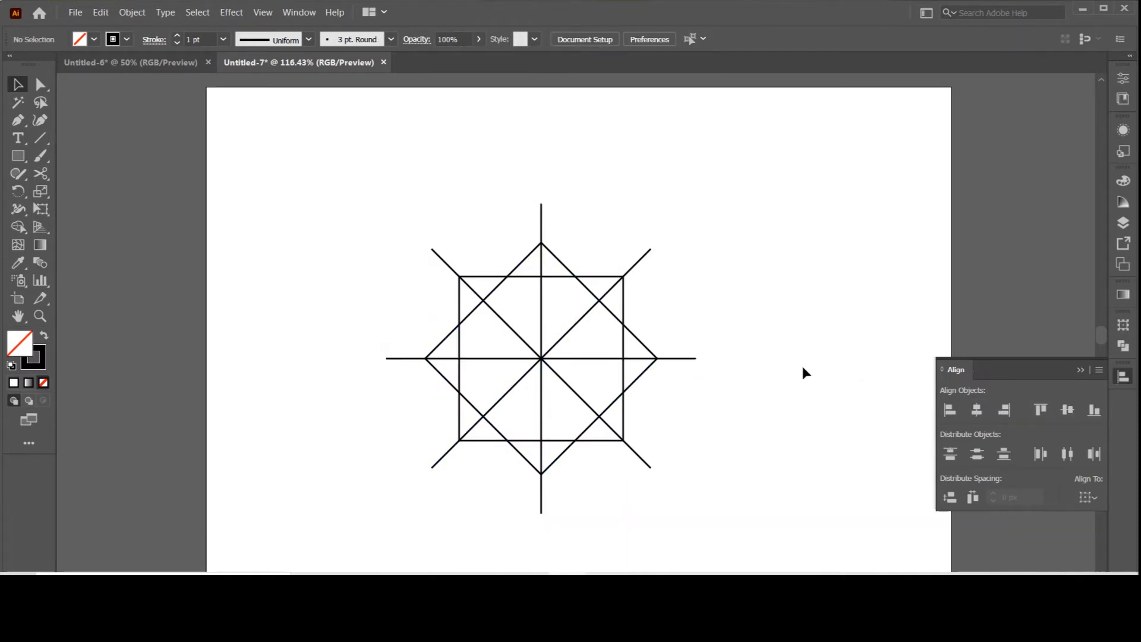
Step: Draw a circle from the lines' intersection outward so that it passes through the ends of all the lines
{"action": "scroll", "coordinate": [773, 373], "scroll_direction": "down", "scroll_amount": 1}
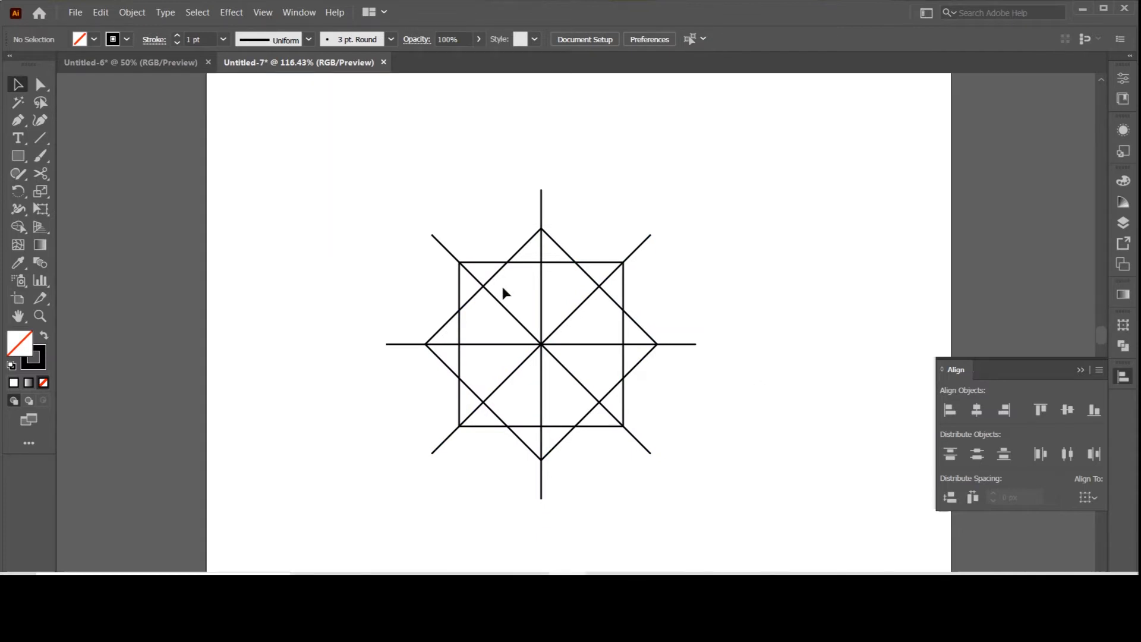
{"action": "left_click_drag", "start_coordinate": [18, 155], "coordinate": [83, 193]}
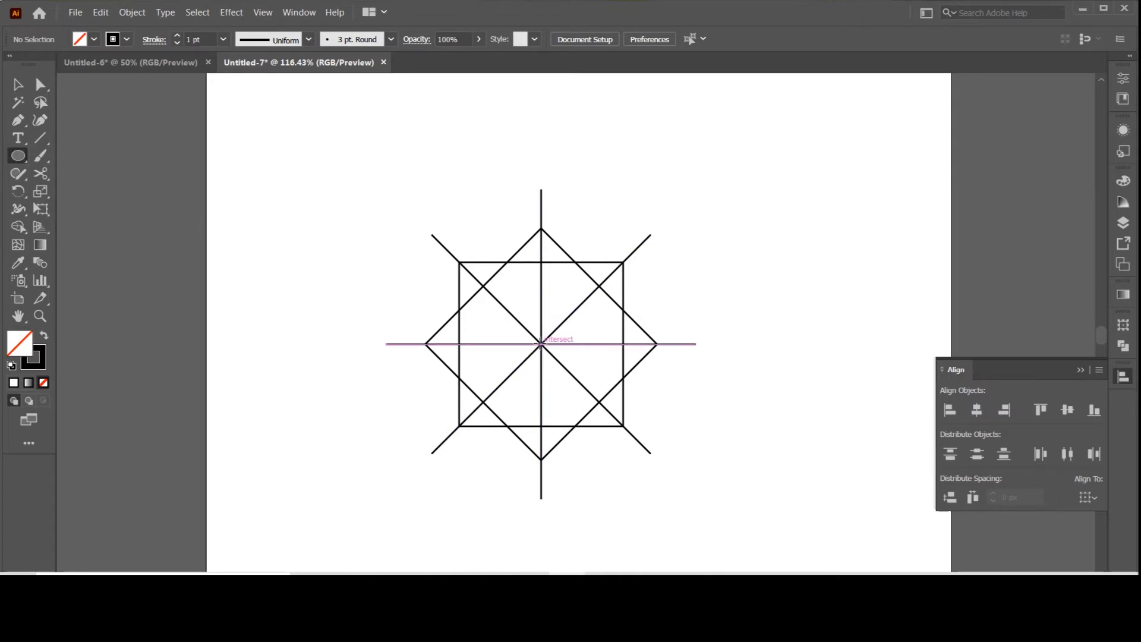
{"action": "left_click_drag", "start_coordinate": [541, 344], "coordinate": [695, 484]}
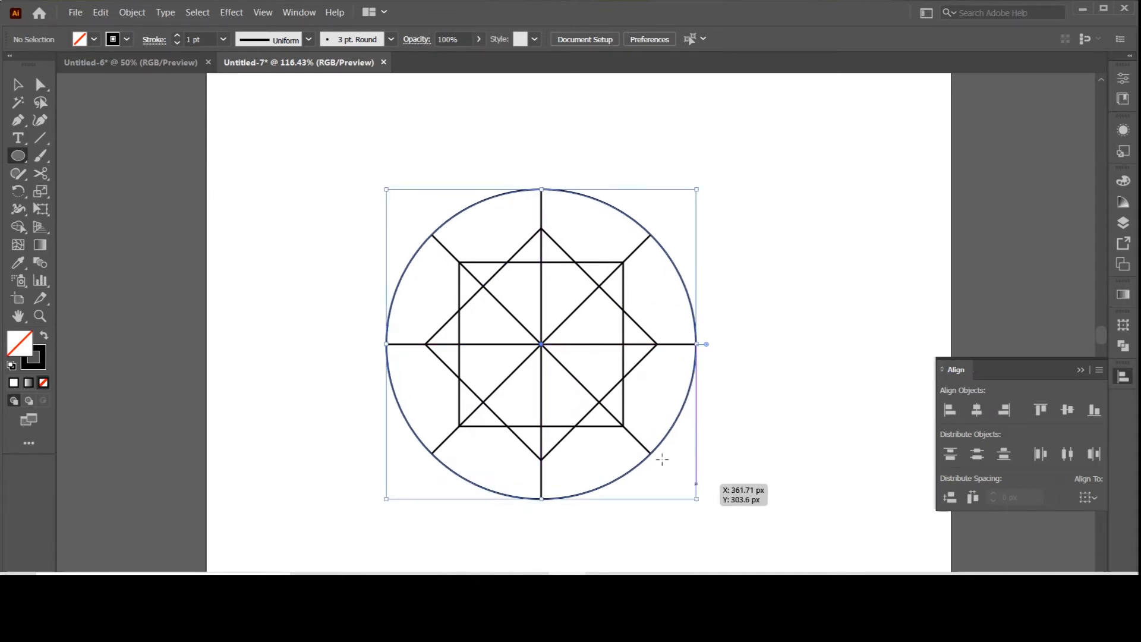
{"action": "left_click", "coordinate": [18, 84]}
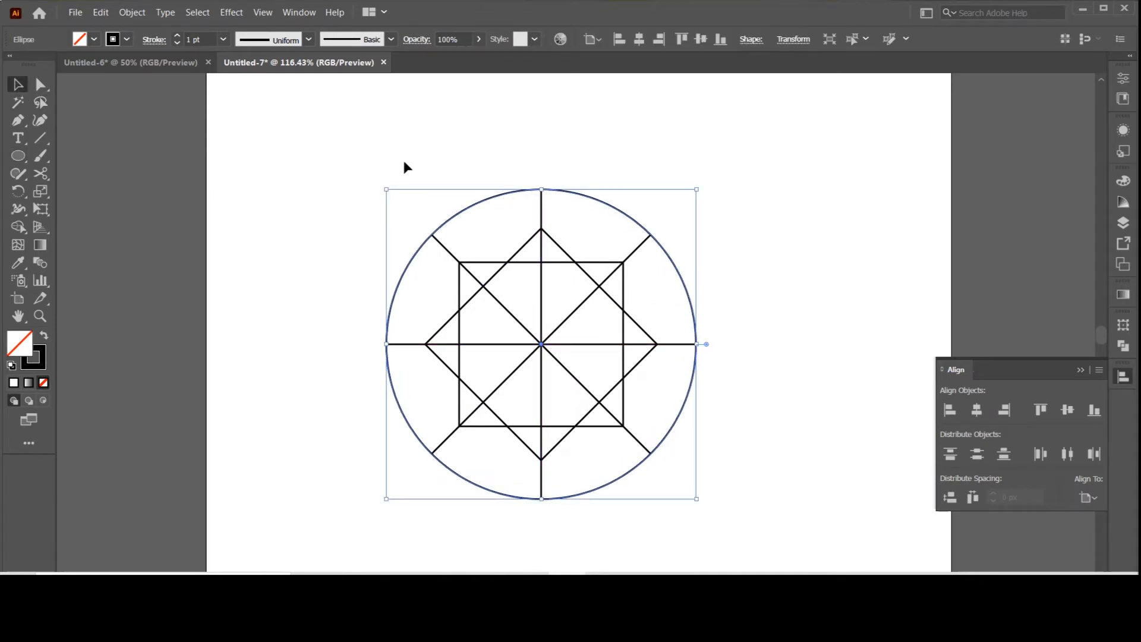
{"action": "left_click", "coordinate": [517, 163]}
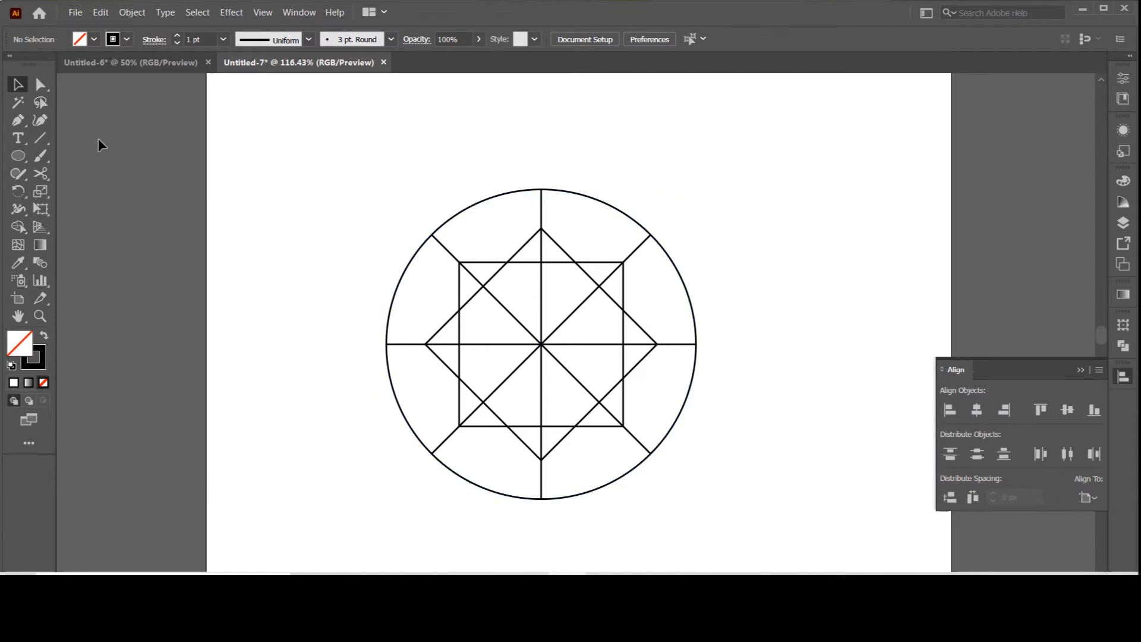
Step: Draw a straight Pen path from the upper-left crossing of the two squares through the centre to the opposite crossing
{"action": "left_click", "coordinate": [20, 122]}
{"action": "left_click", "coordinate": [507, 262]}
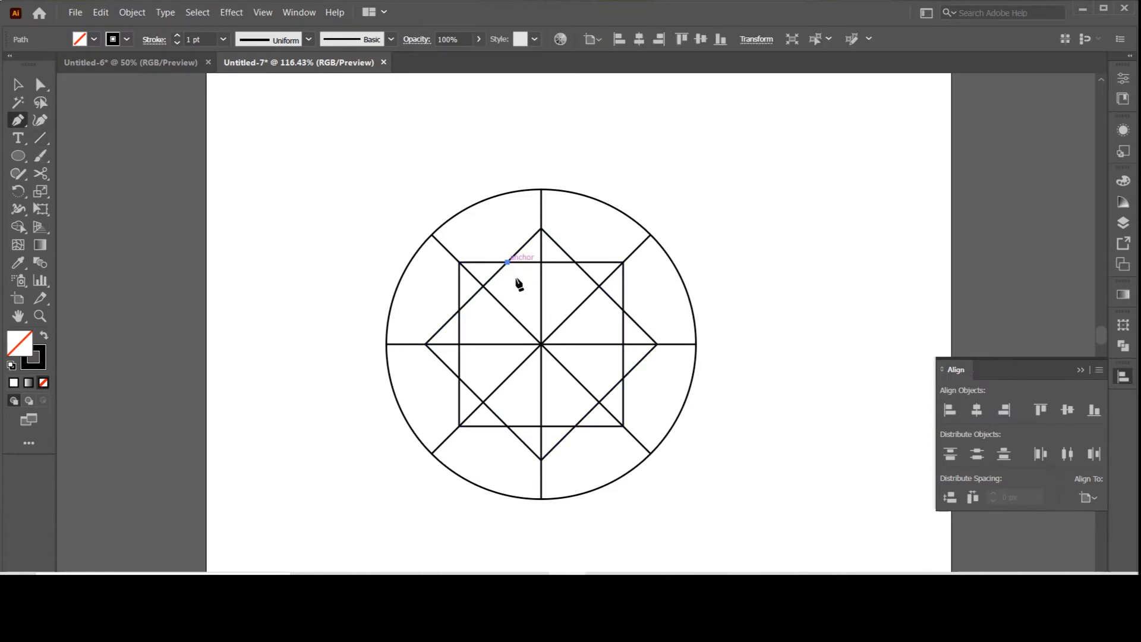
{"action": "left_click", "coordinate": [575, 427]}
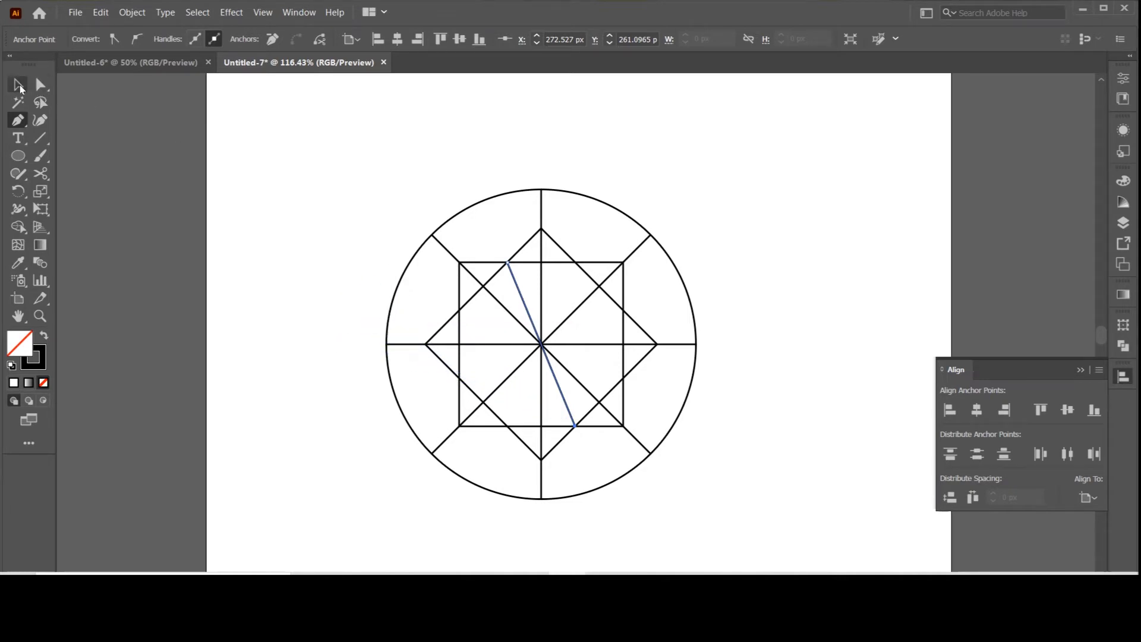
{"action": "left_click", "coordinate": [18, 85]}
Step: Stretch both ends of the new slanted line along its direction until they extend beyond the circle
{"action": "left_click", "coordinate": [513, 283]}
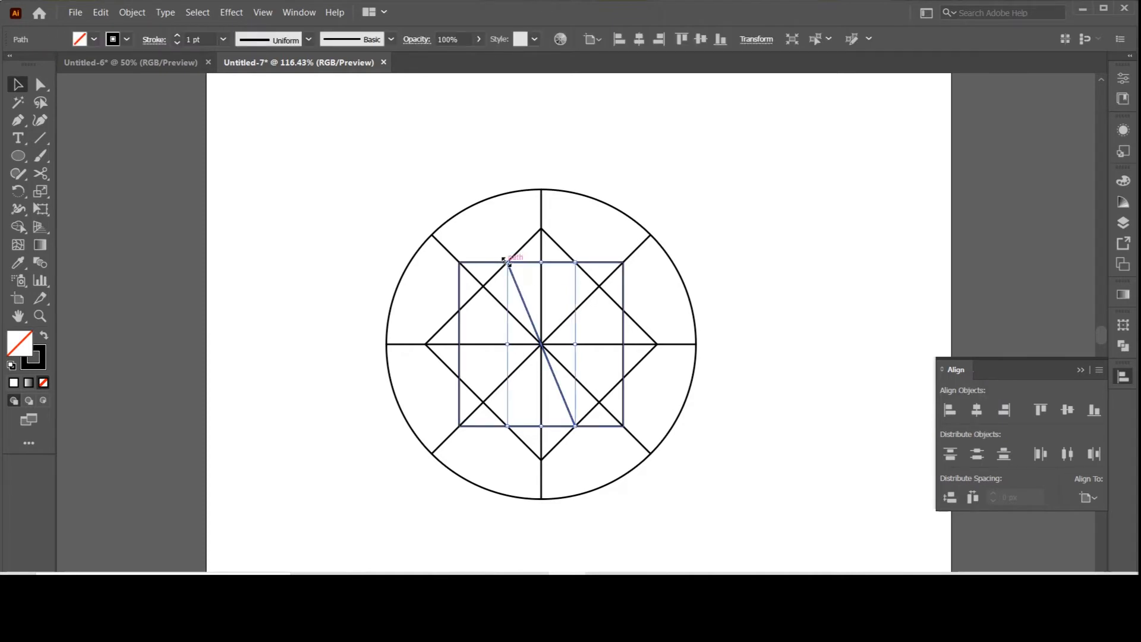
{"action": "left_click_drag", "start_coordinate": [504, 260], "coordinate": [476, 183]}
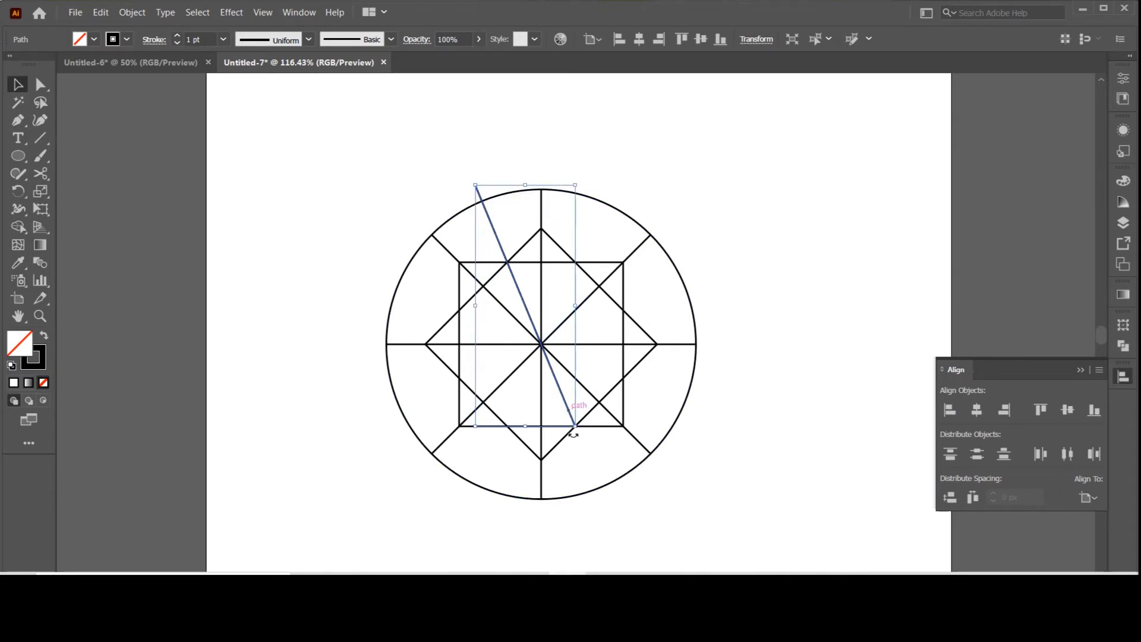
{"action": "left_click_drag", "start_coordinate": [575, 426], "coordinate": [614, 513]}
{"action": "left_click", "coordinate": [729, 387]}
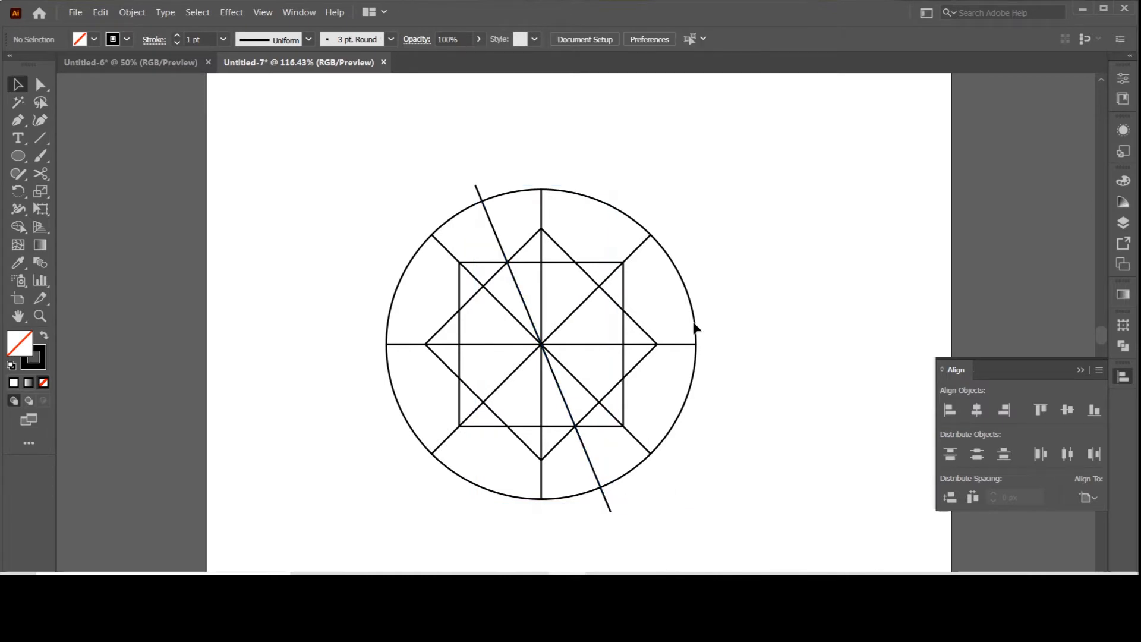
Step: Rotate a copy of the slanted line 45° clockwise to add its mirrored counterpart through the centre
{"action": "right_click", "coordinate": [476, 186]}
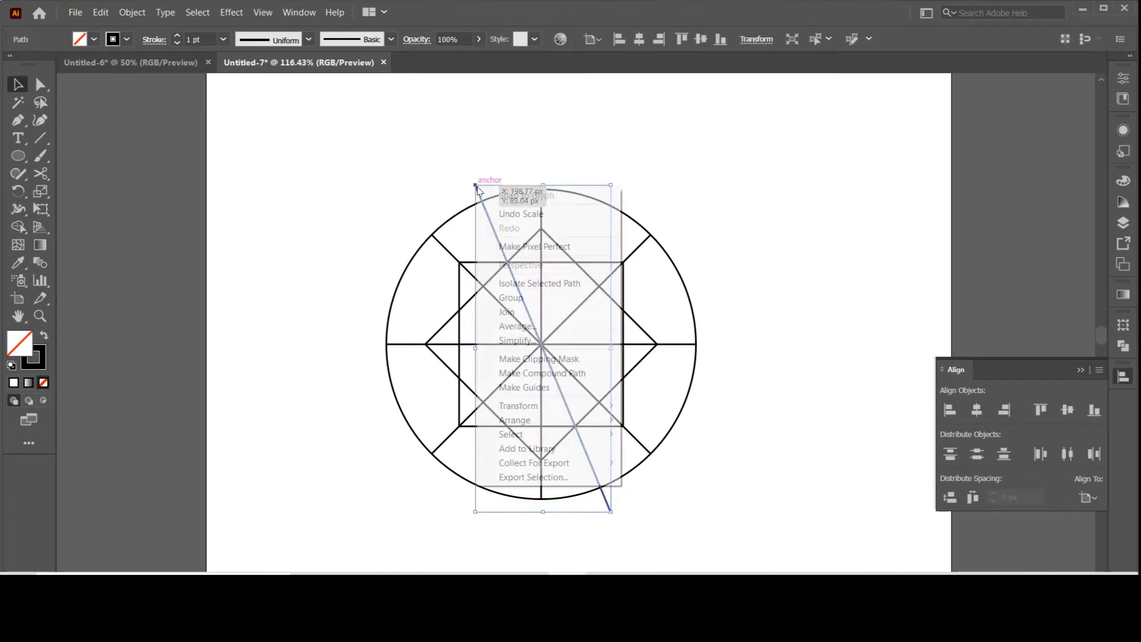
{"action": "left_click", "coordinate": [441, 146]}
{"action": "left_click", "coordinate": [475, 187]}
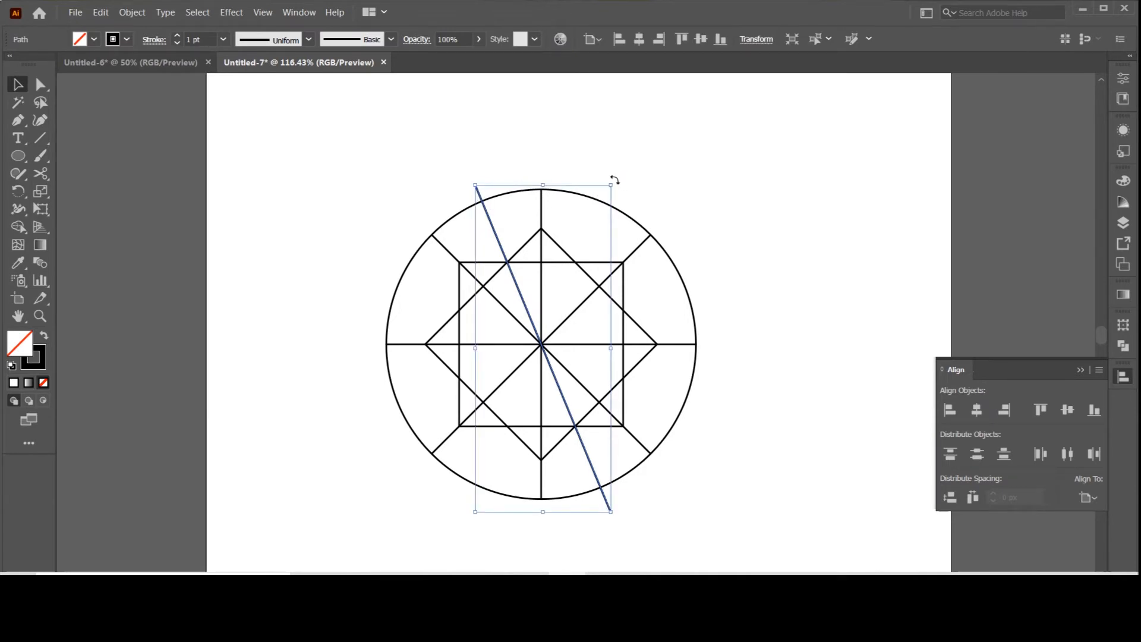
{"action": "left_click_drag", "start_coordinate": [615, 179], "coordinate": [615, 180]}
{"action": "left_click_drag", "start_coordinate": [665, 210], "coordinate": [682, 226]}
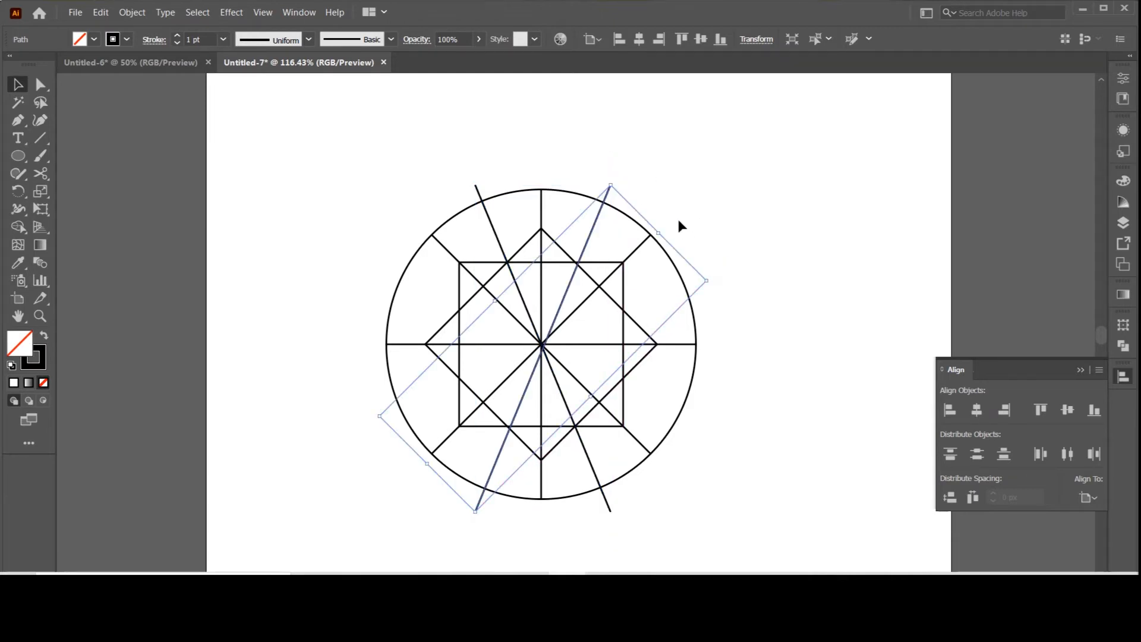
{"action": "left_click", "coordinate": [518, 138]}
Step: Select the whole construction and align all shapes on their vertical and horizontal centres
{"action": "left_click_drag", "start_coordinate": [350, 168], "coordinate": [738, 440]}
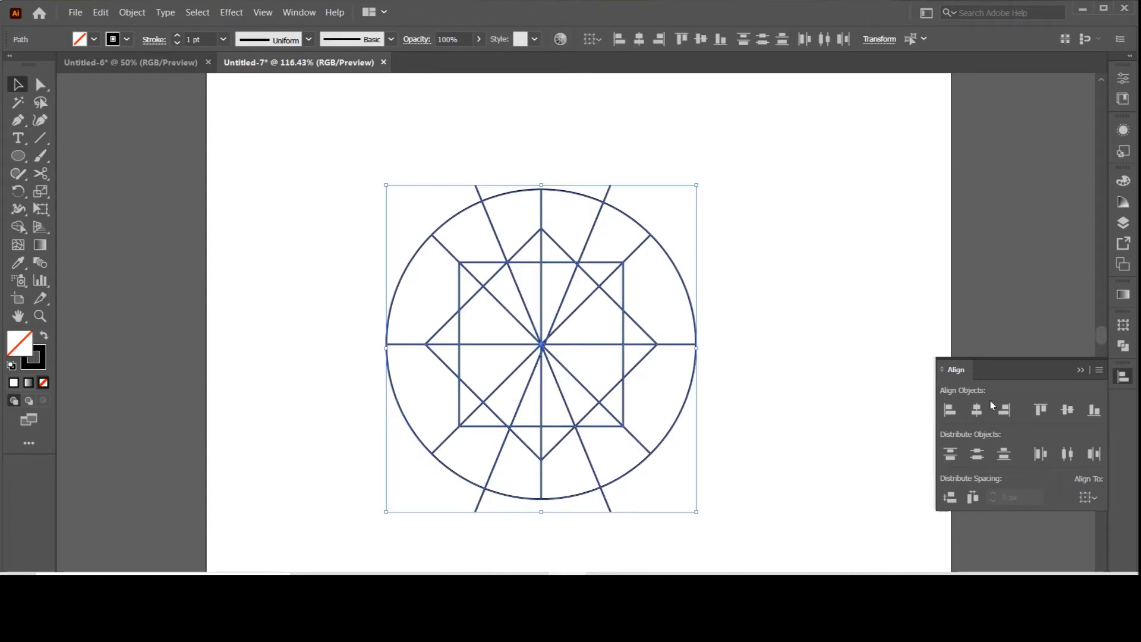
{"action": "left_click", "coordinate": [1068, 412]}
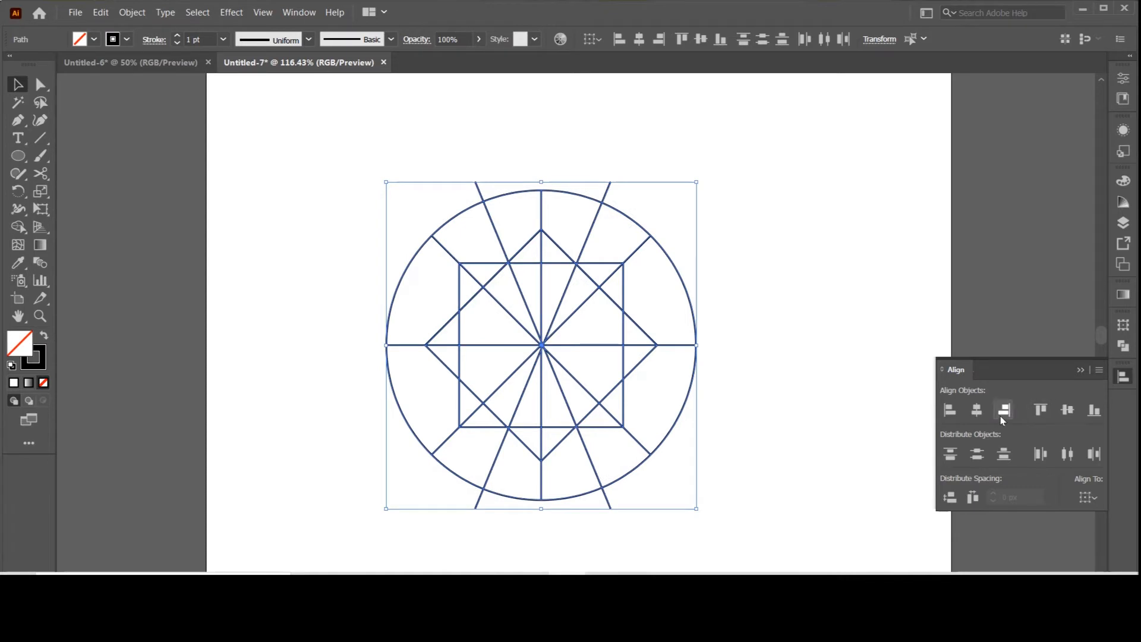
{"action": "left_click", "coordinate": [977, 412]}
{"action": "left_click", "coordinate": [785, 310]}
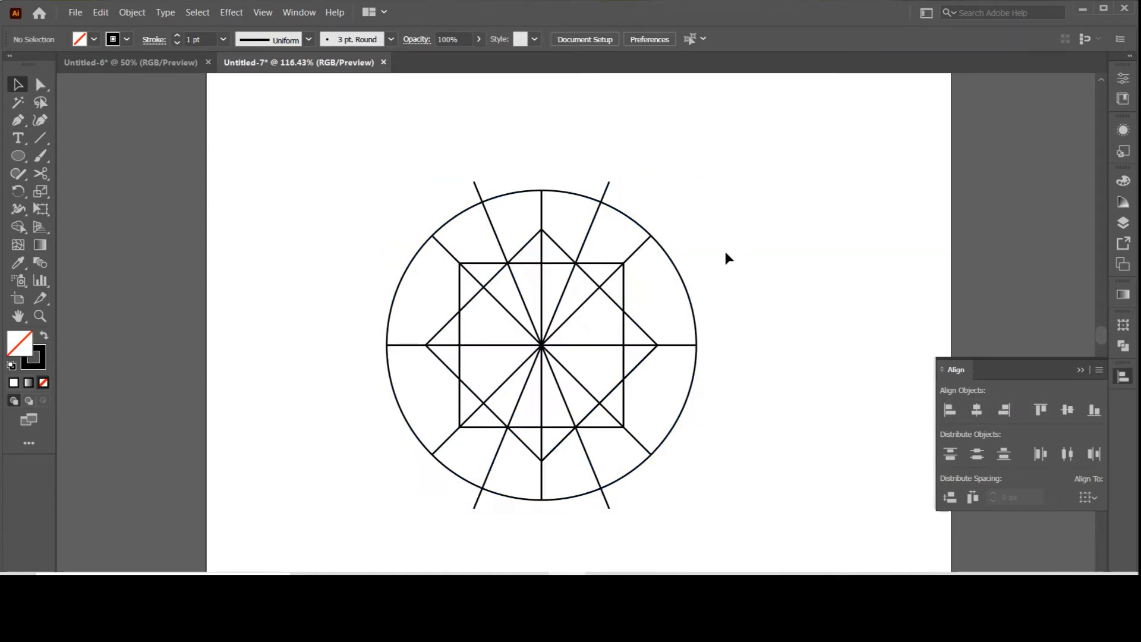
Step: Select the two steep slanted lines and rotate a copy of them 90° about the centre
{"action": "left_click_drag", "start_coordinate": [390, 165], "coordinate": [762, 454]}
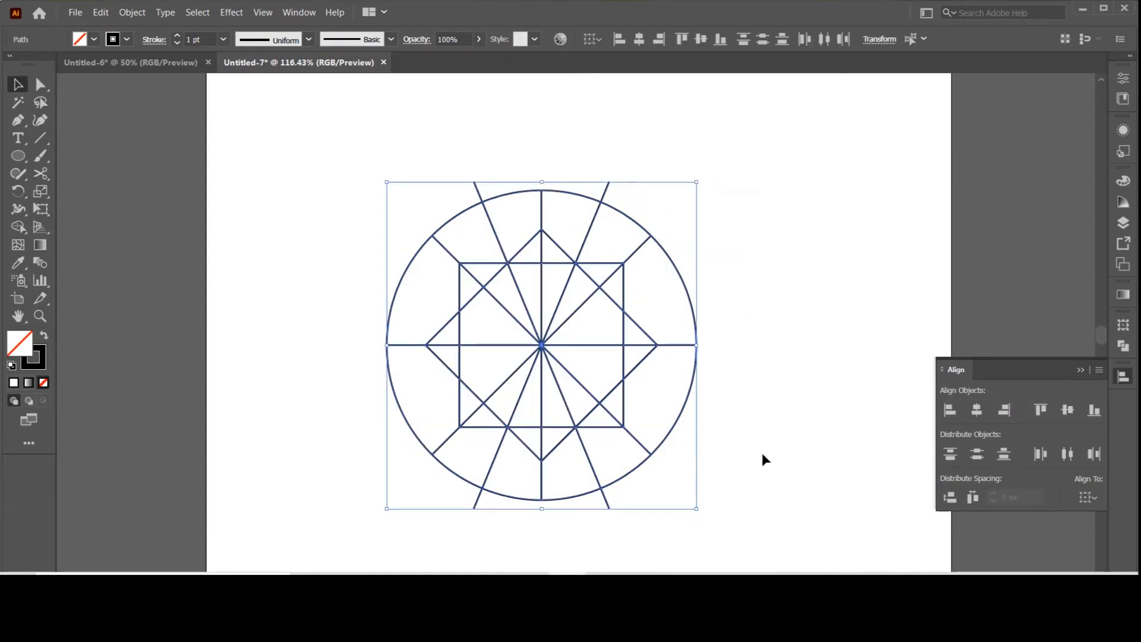
{"action": "left_click", "coordinate": [772, 272]}
{"action": "left_click", "coordinate": [607, 189]}
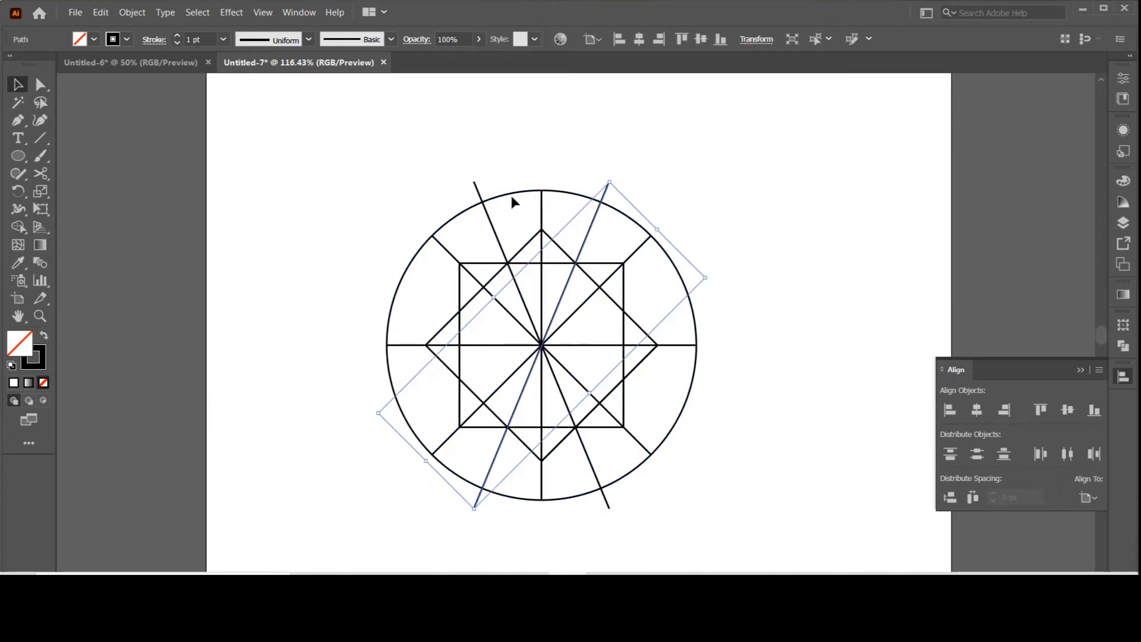
{"action": "left_click", "coordinate": [474, 183], "text": "shift"}
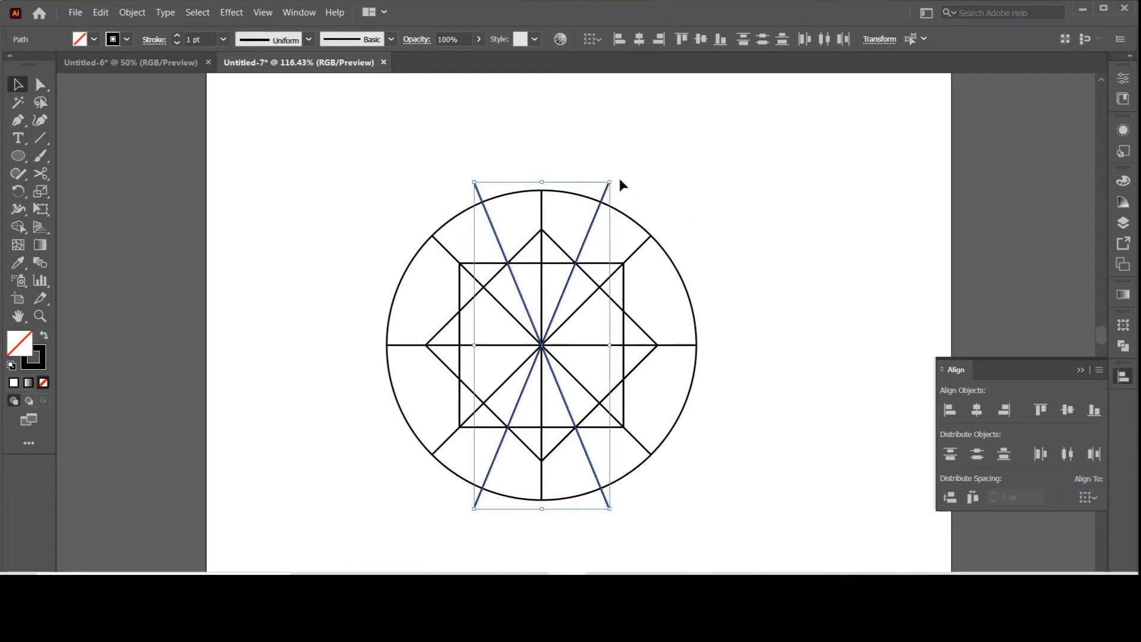
{"action": "left_click_drag", "start_coordinate": [614, 177], "coordinate": [362, 238]}
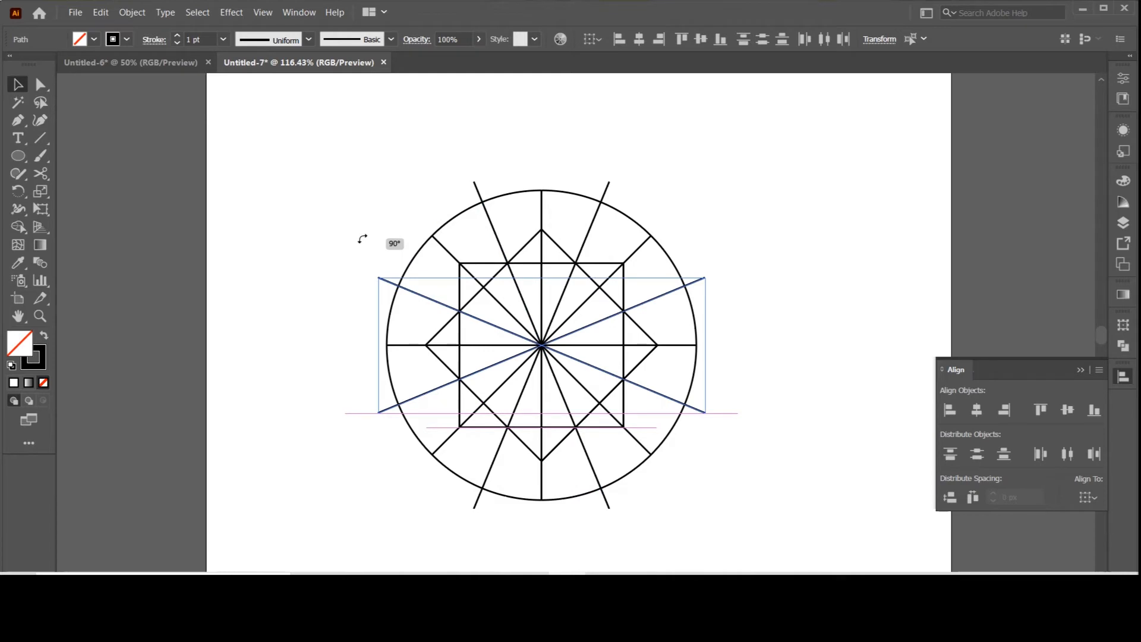
{"action": "left_click_drag", "start_coordinate": [362, 238], "coordinate": [362, 238]}
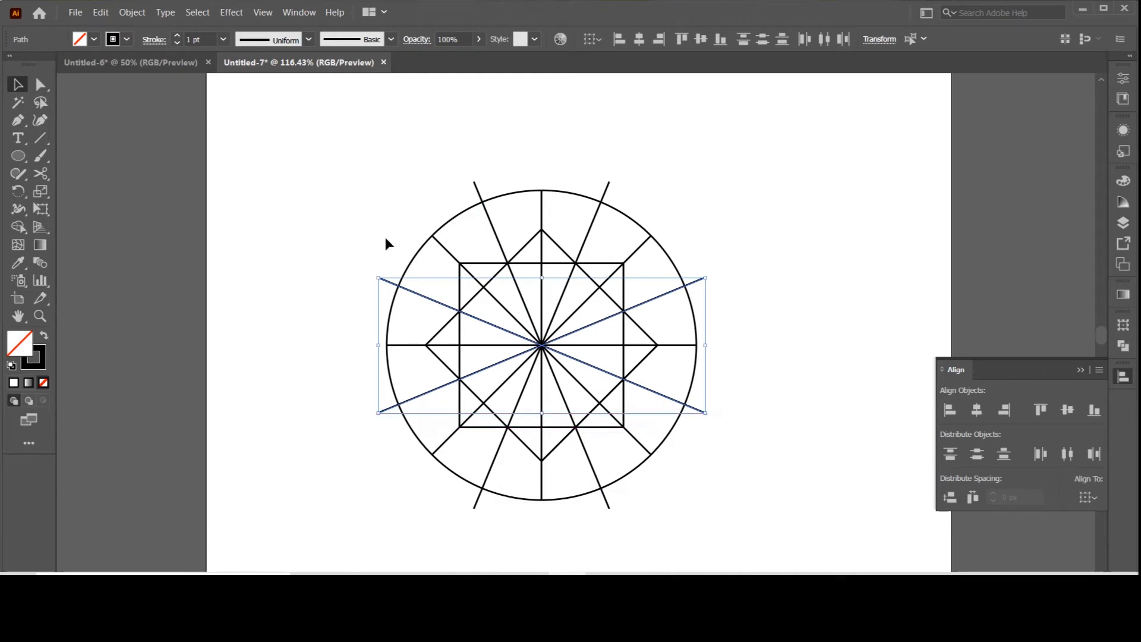
{"action": "left_click", "coordinate": [759, 226]}
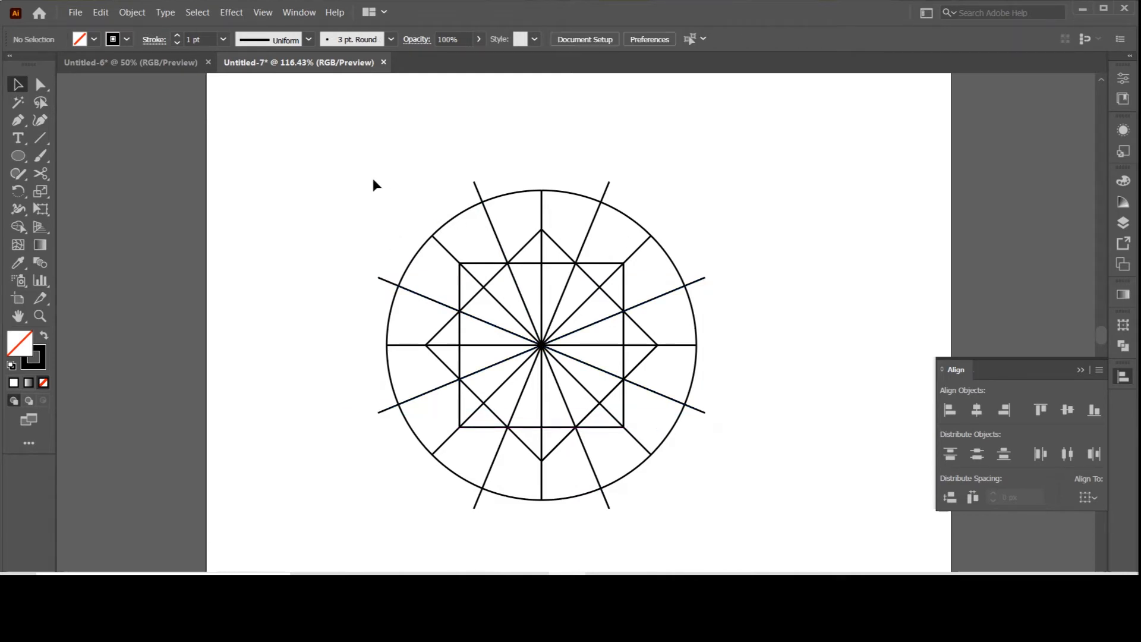
Step: Switch the artwork display to Outline mode, leaving nothing selected
{"action": "left_click_drag", "start_coordinate": [613, 435], "coordinate": [705, 512]}
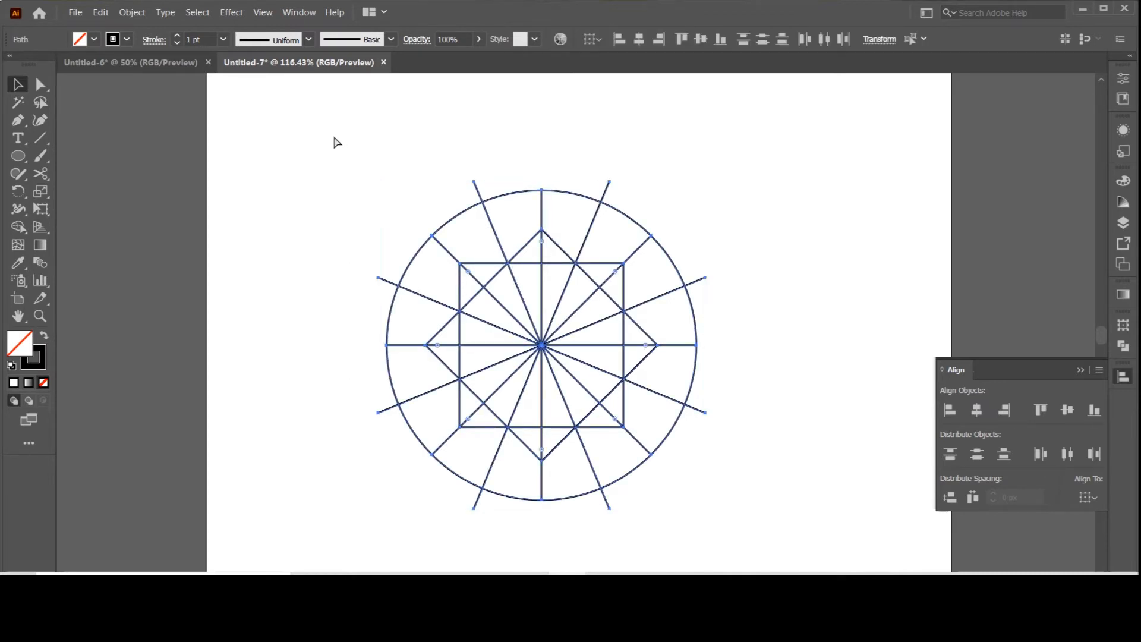
{"action": "key", "text": "ctrl+y"}
{"action": "left_click", "coordinate": [716, 231]}
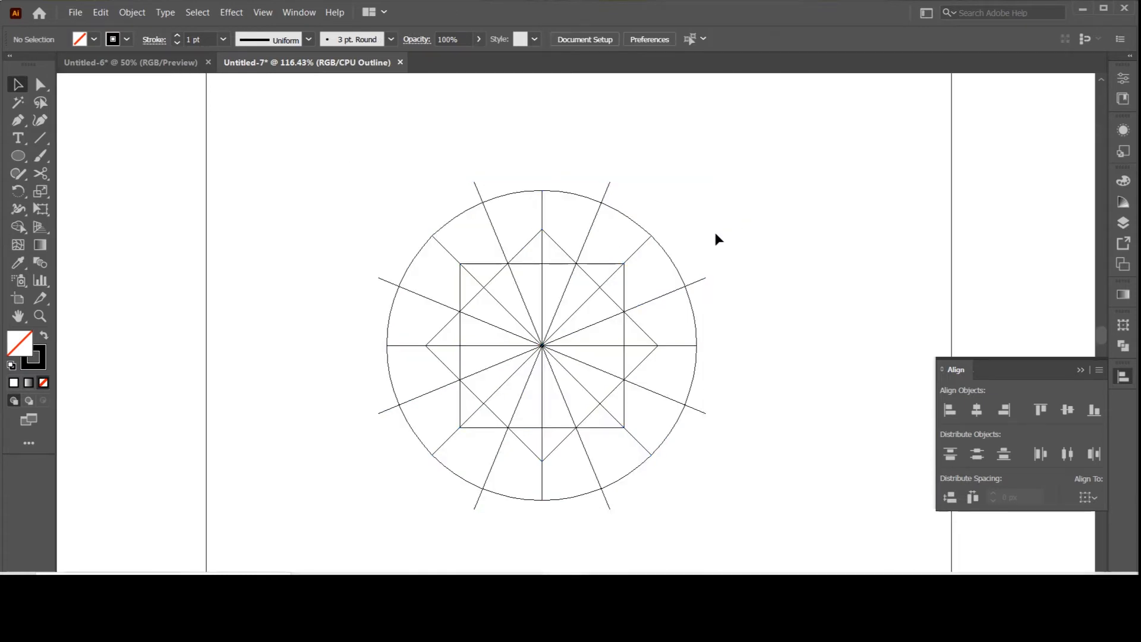
Step: Draw the top-left star tip with straight Pen lines joining the square's upper-left corner and the diamond's top corner to the slanted line's crossing on the circle
{"action": "scroll", "coordinate": [652, 227], "scroll_direction": "down", "scroll_amount": 1}
{"action": "key", "text": "ctrl+equal"}
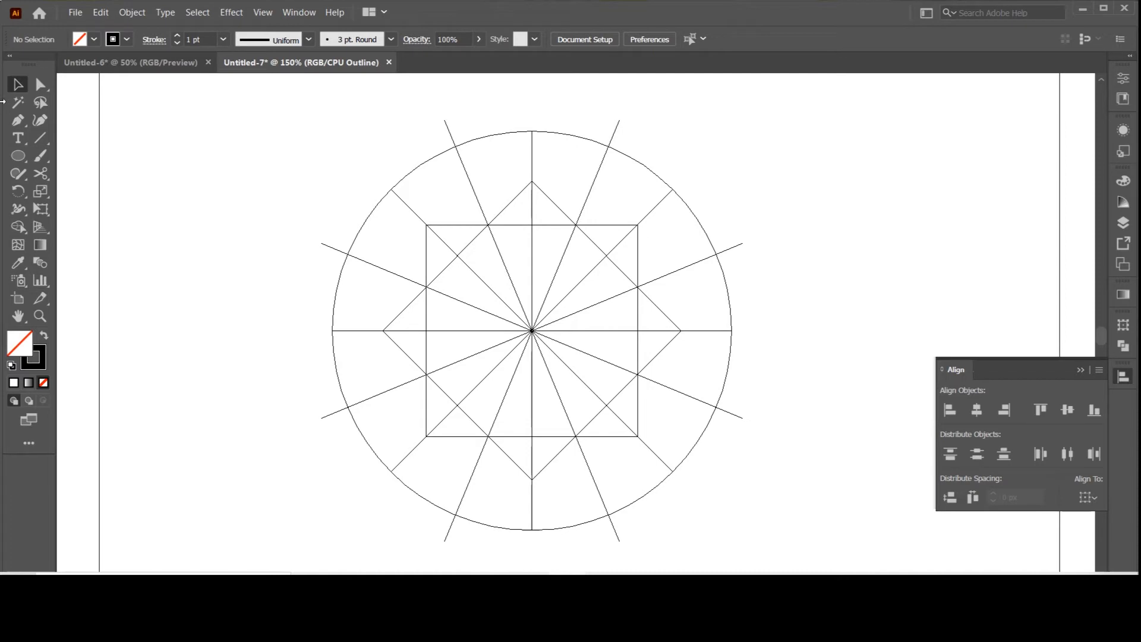
{"action": "left_click", "coordinate": [19, 120]}
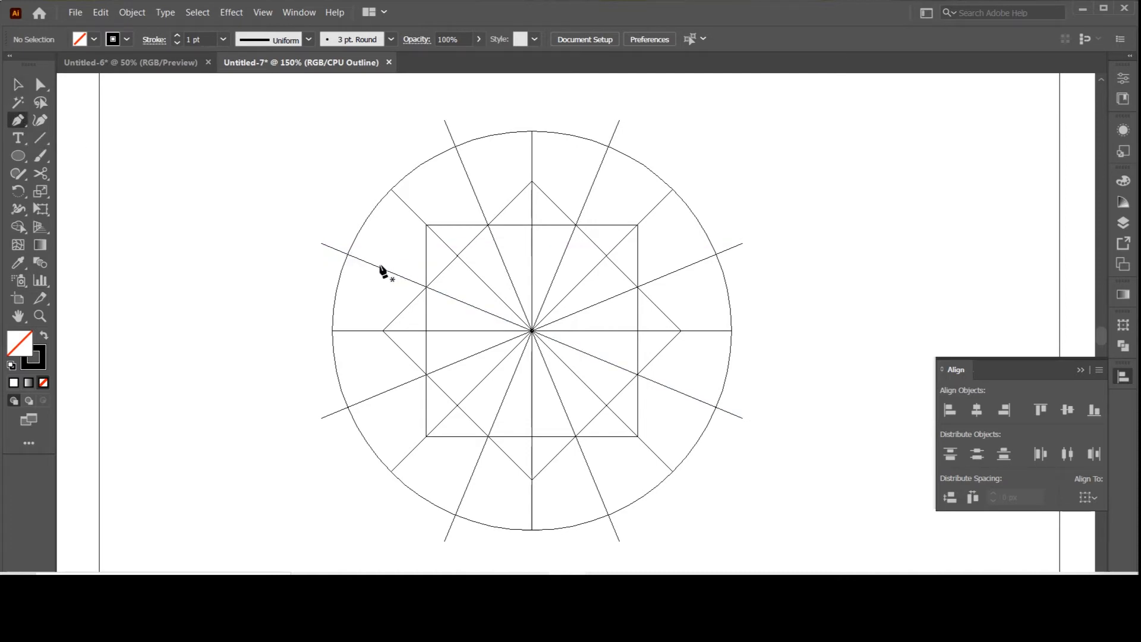
{"action": "left_click", "coordinate": [456, 147]}
{"action": "left_click", "coordinate": [426, 224]}
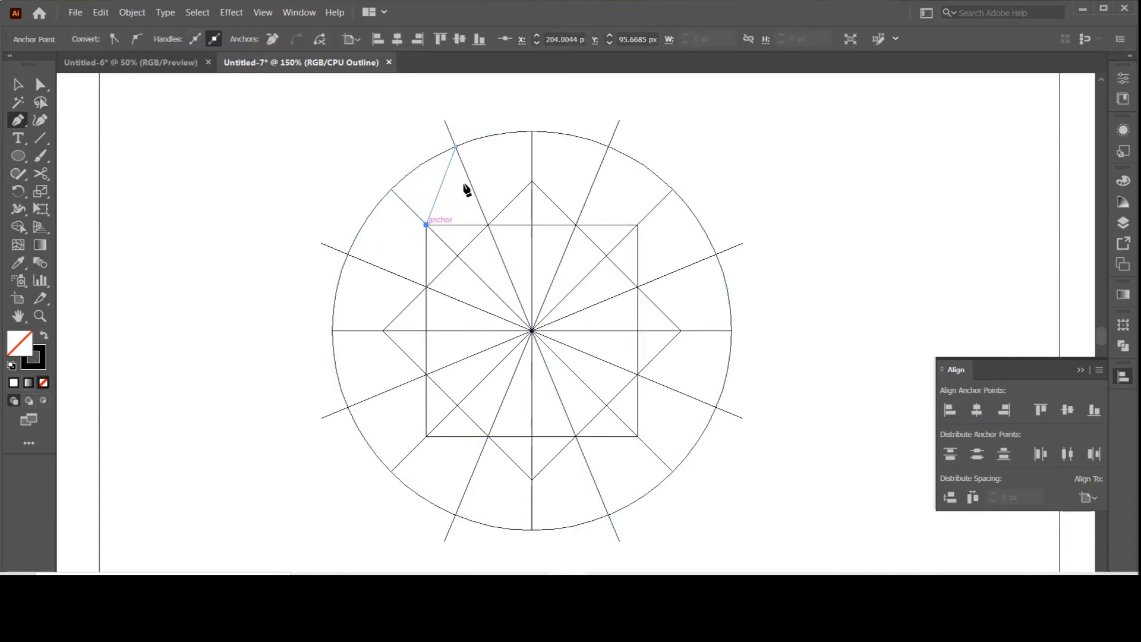
{"action": "key", "text": "Escape"}
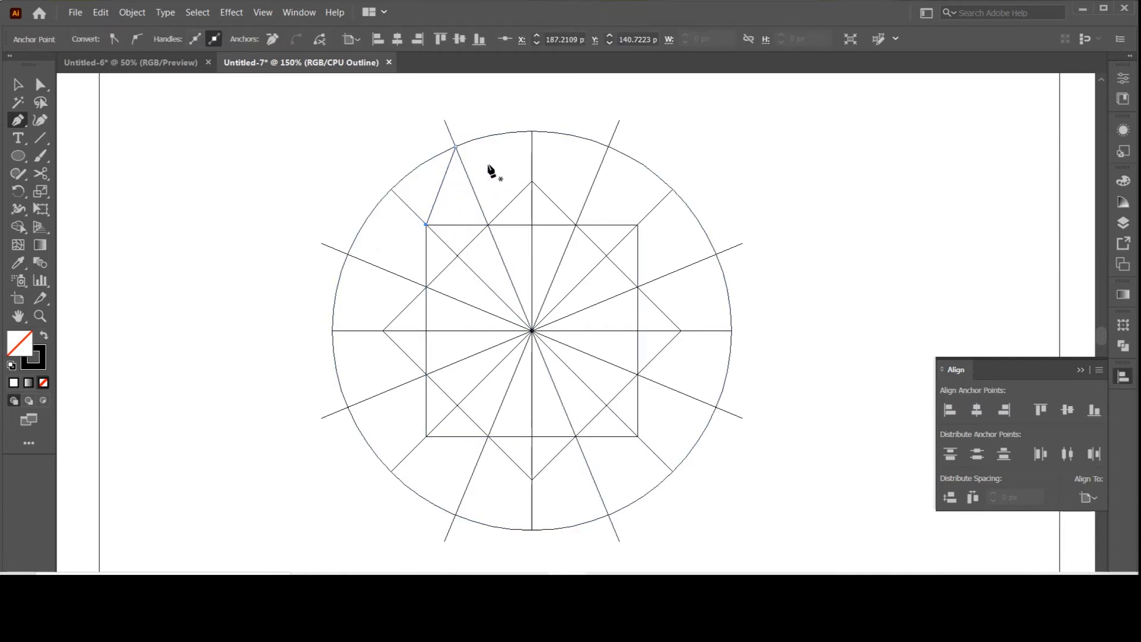
{"action": "left_click", "coordinate": [532, 180]}
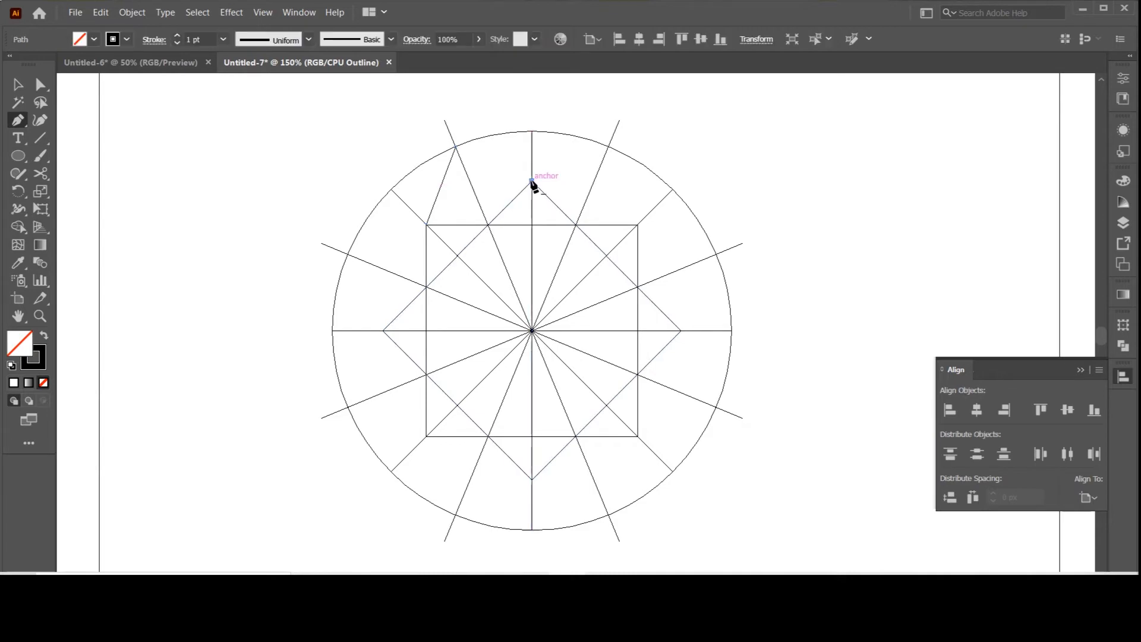
{"action": "left_click", "coordinate": [456, 147]}
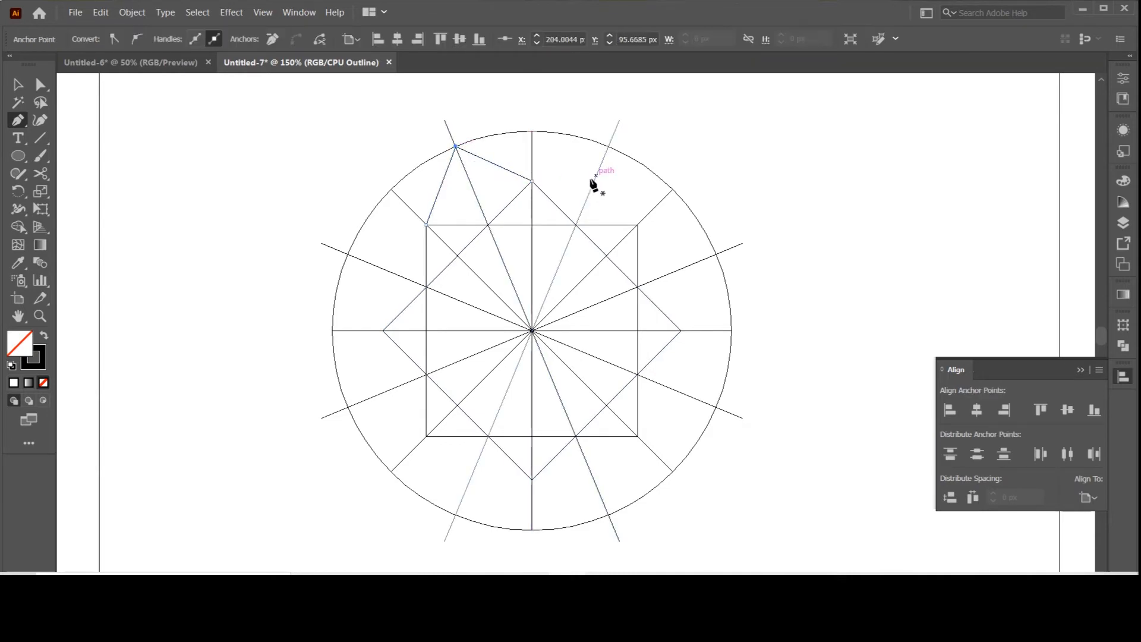
Step: Draw the top-right star tip with Pen lines joining the square's upper-right corner and the diamond's top corner to the circle crossing between them
{"action": "left_click", "coordinate": [638, 225]}
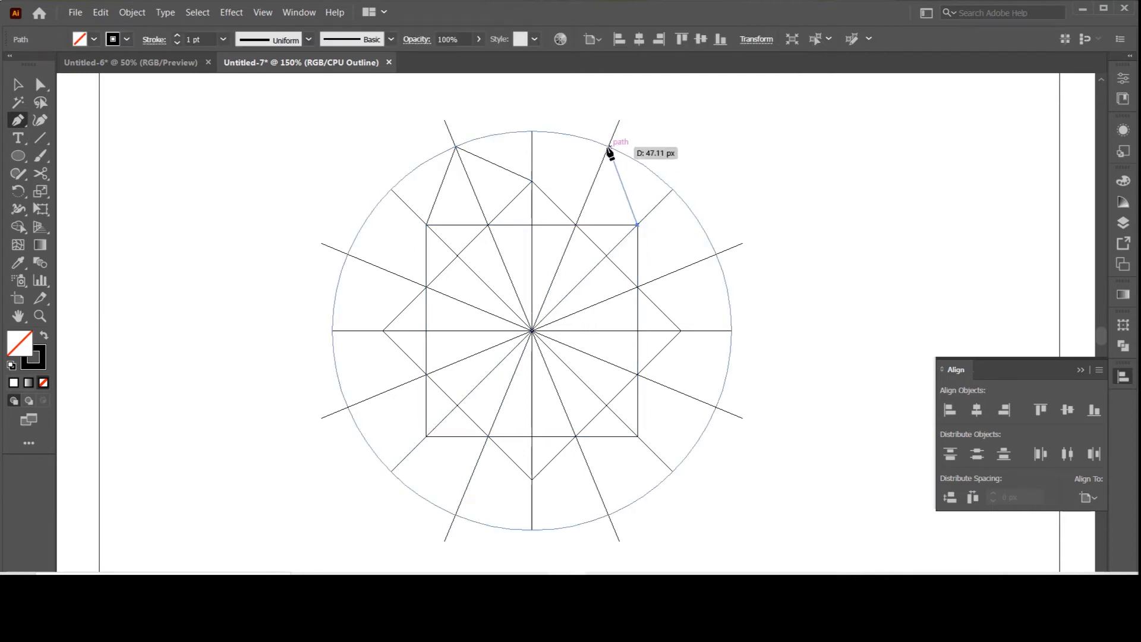
{"action": "left_click", "coordinate": [608, 149]}
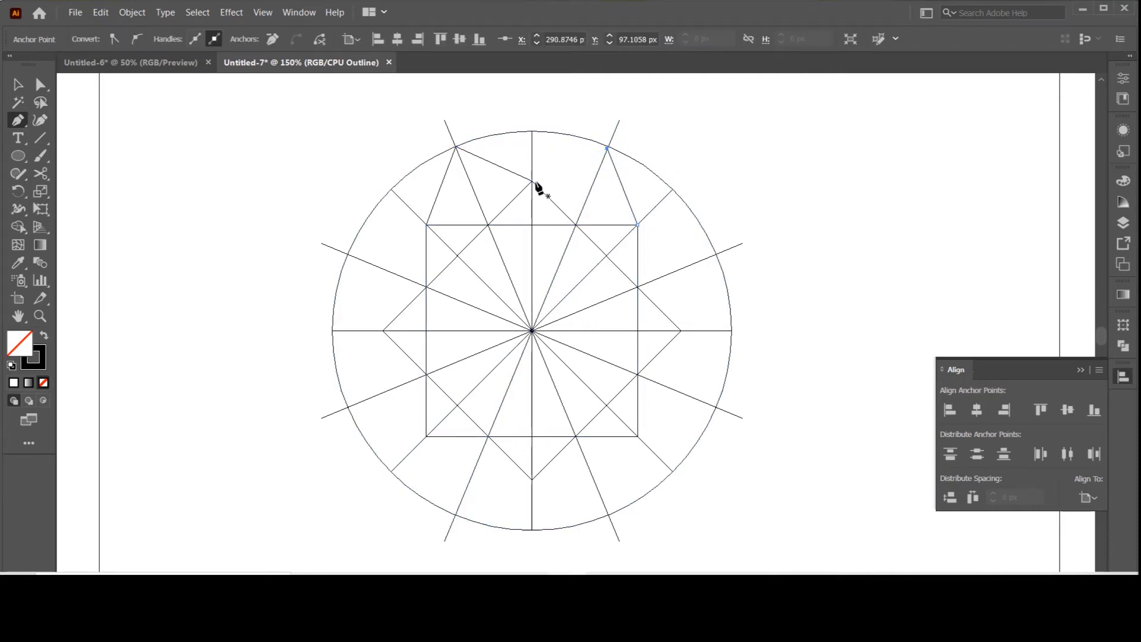
{"action": "left_click", "coordinate": [607, 148]}
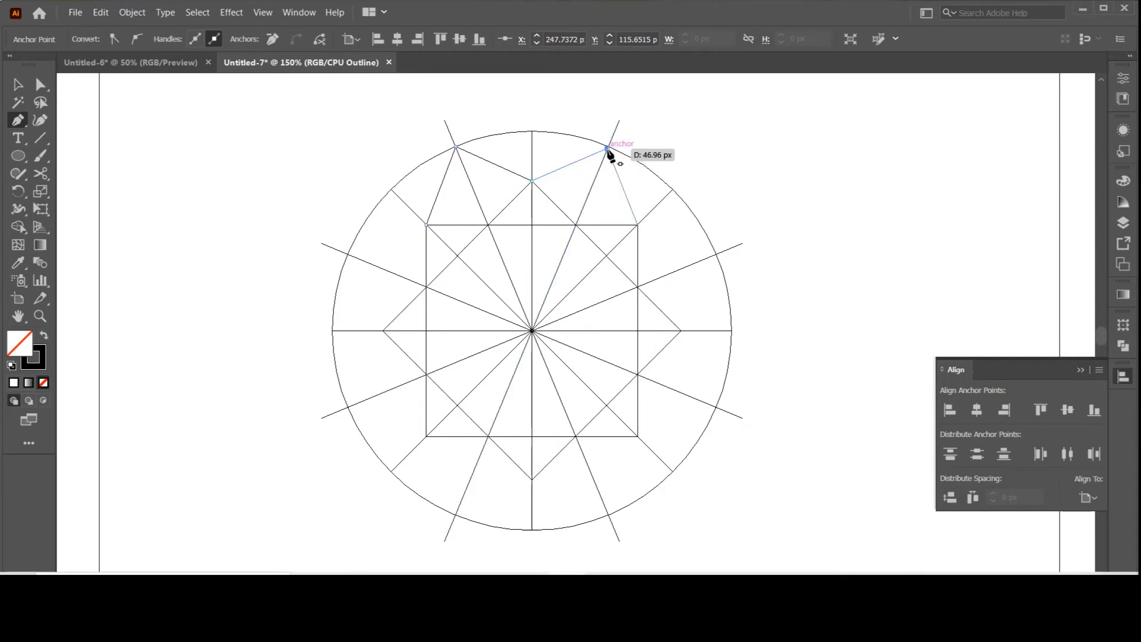
{"action": "left_click", "coordinate": [638, 225]}
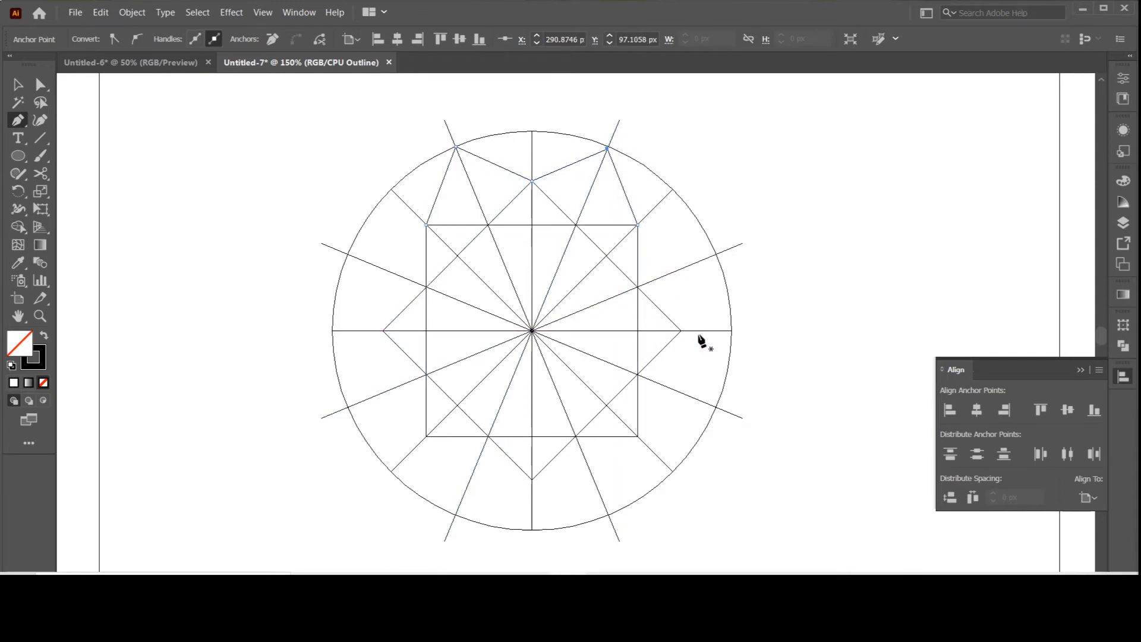
Step: Draw the upper star tip on the right side, joining the diamond's right corner and the square's upper-right corner to their circle crossing
{"action": "left_click", "coordinate": [681, 331]}
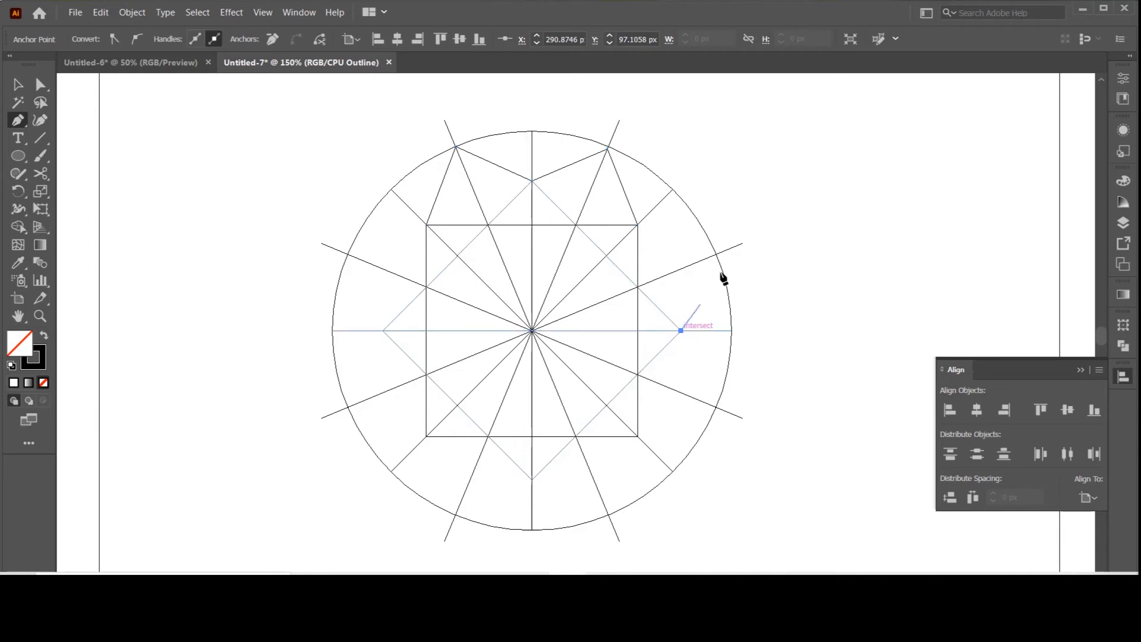
{"action": "left_click", "coordinate": [716, 254]}
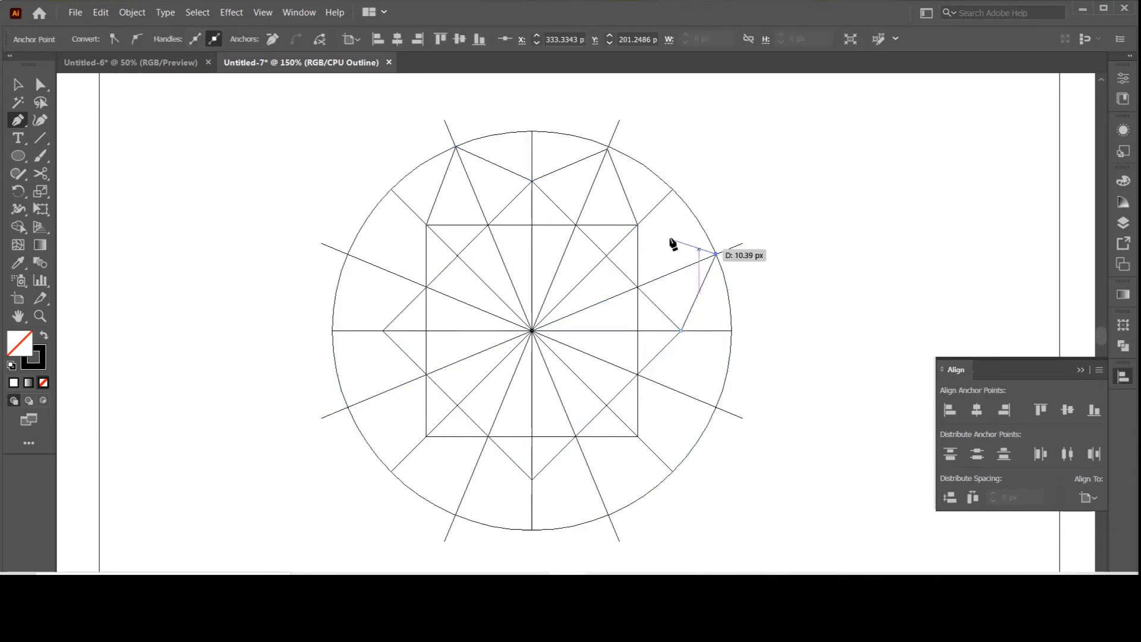
{"action": "left_click", "coordinate": [637, 225]}
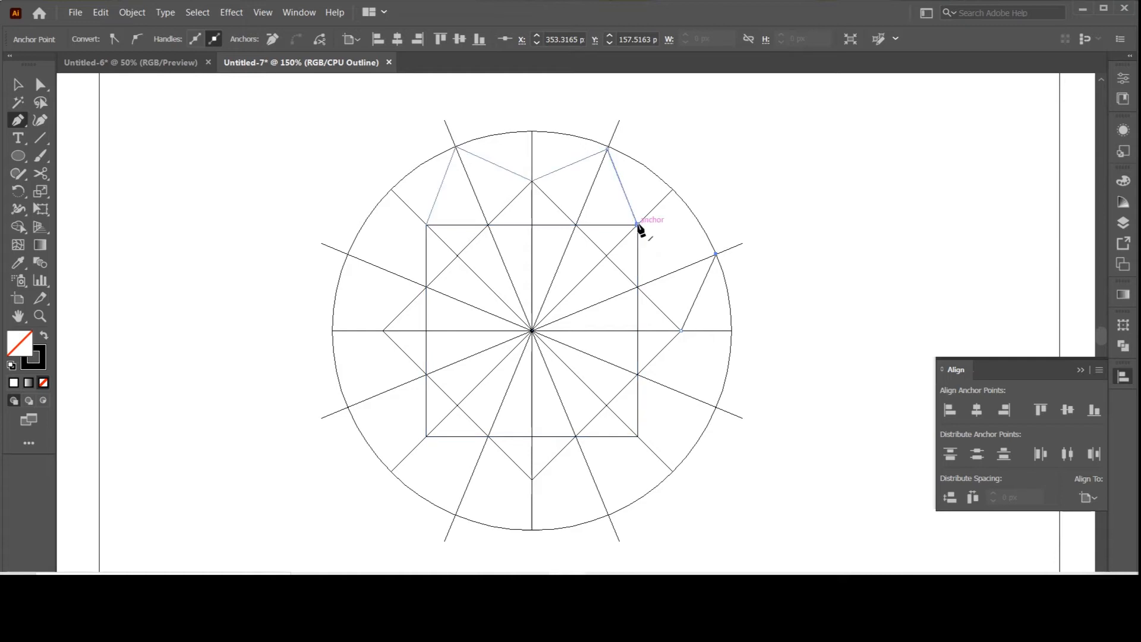
{"action": "left_click", "coordinate": [716, 255]}
{"action": "left_click", "coordinate": [716, 255]}
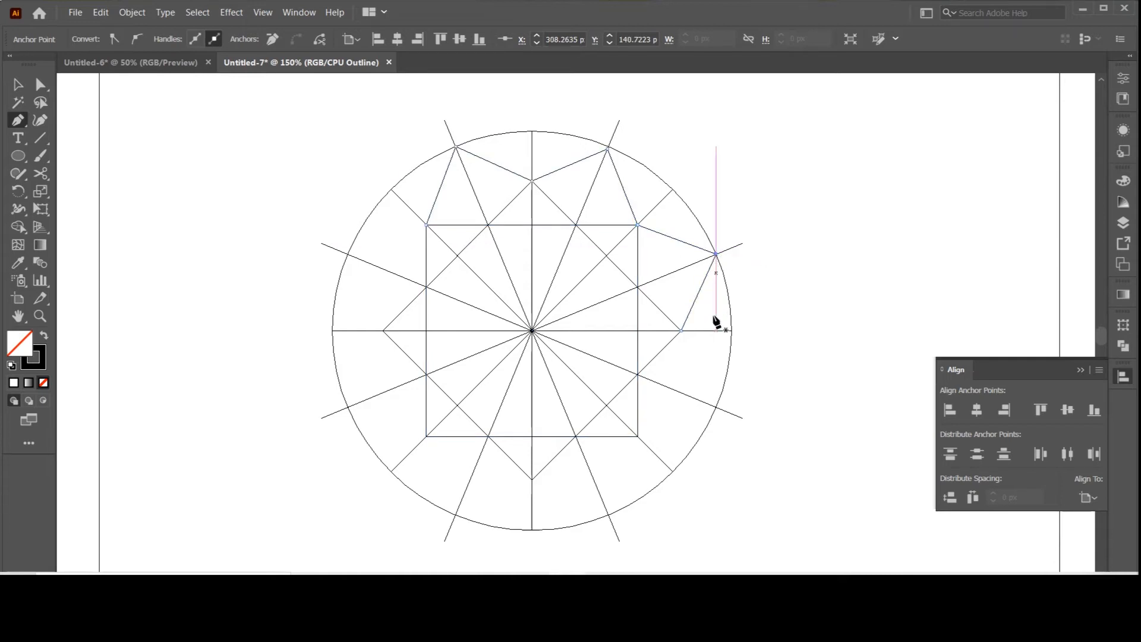
Step: Draw the lower star tip on the right side, joining the square's lower-right corner and the diamond's right corner to their circle crossing
{"action": "left_click", "coordinate": [637, 435]}
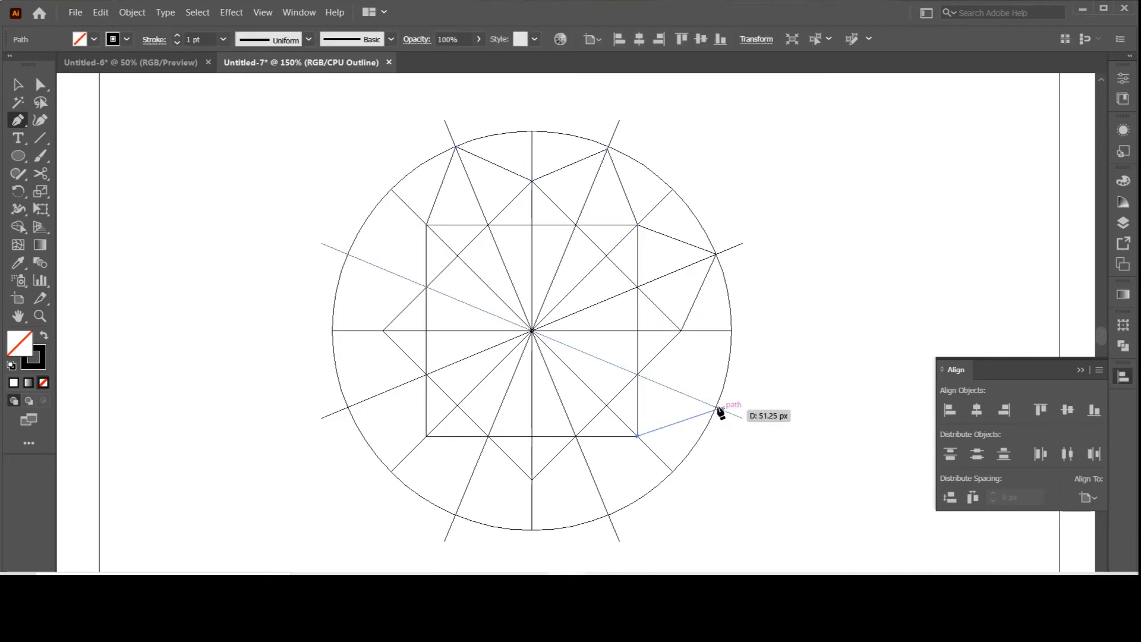
{"action": "left_click", "coordinate": [716, 406]}
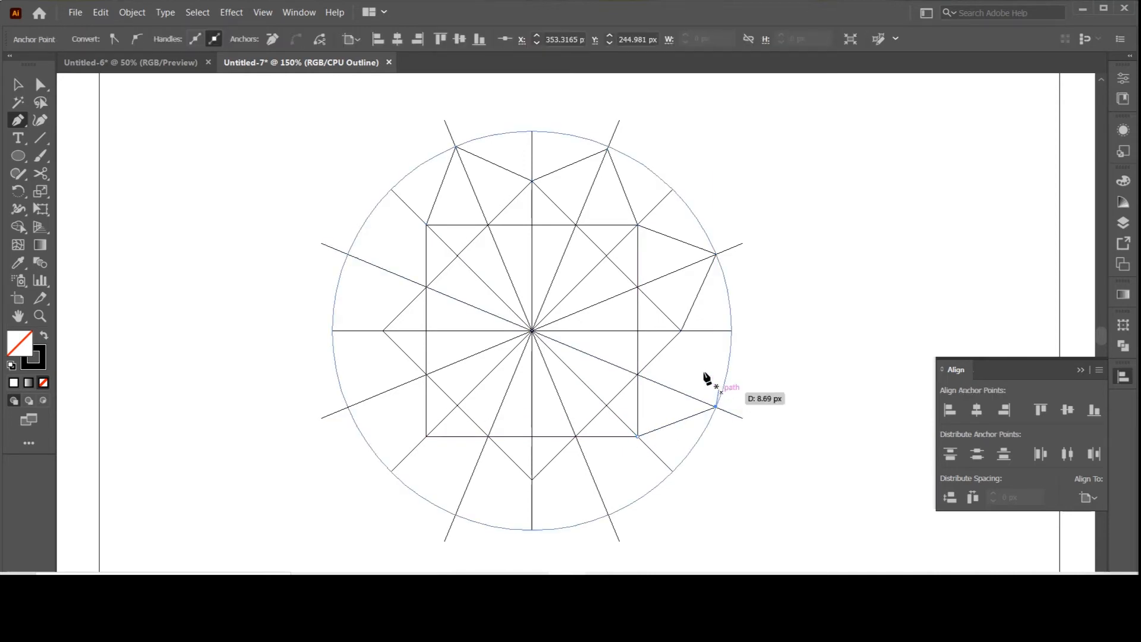
{"action": "left_click", "coordinate": [680, 331]}
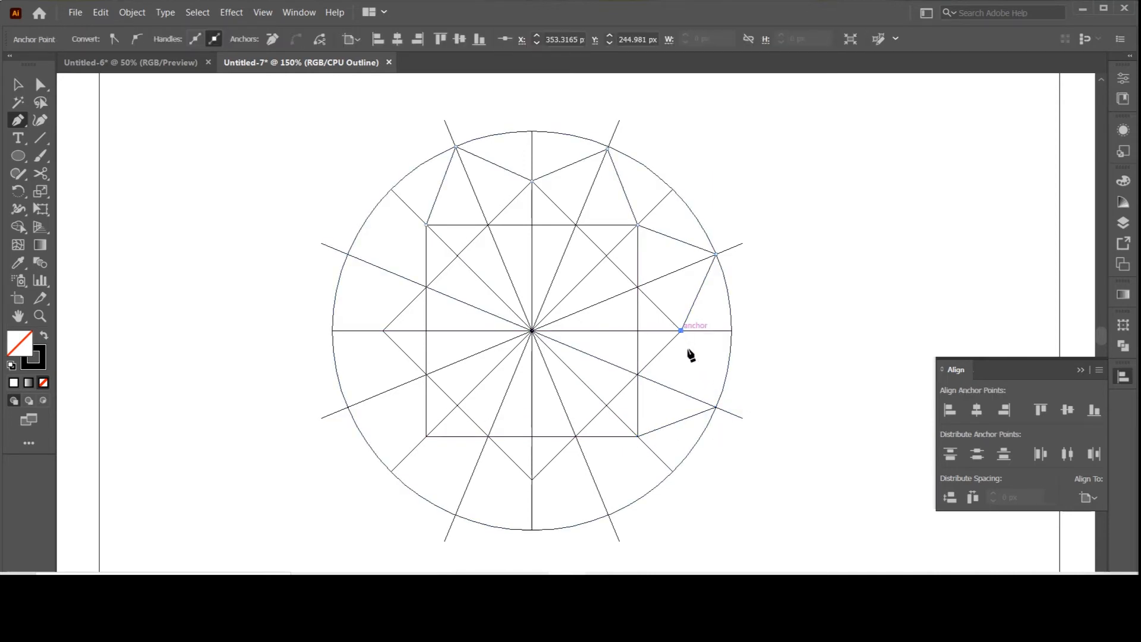
{"action": "left_click", "coordinate": [716, 407]}
{"action": "key", "text": "Escape"}
Step: Draw the two bottom star tips with Pen lines joining the diamond's bottom corner and the square's lower corners to the two bottom circle crossings
{"action": "left_click", "coordinate": [531, 479]}
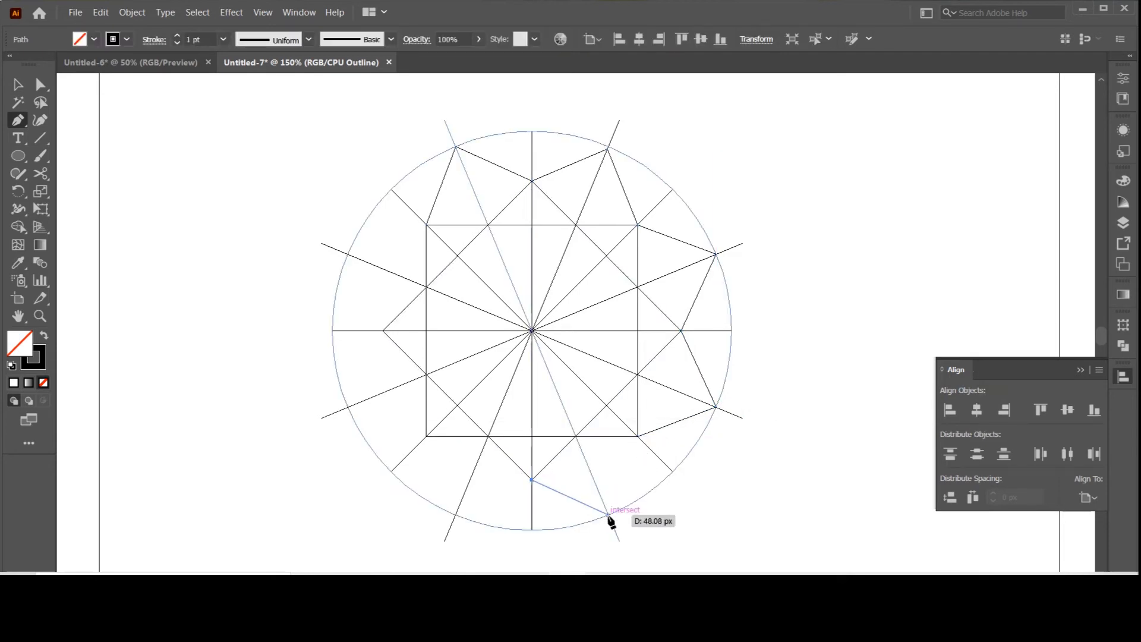
{"action": "left_click", "coordinate": [609, 514]}
{"action": "key", "text": "Escape"}
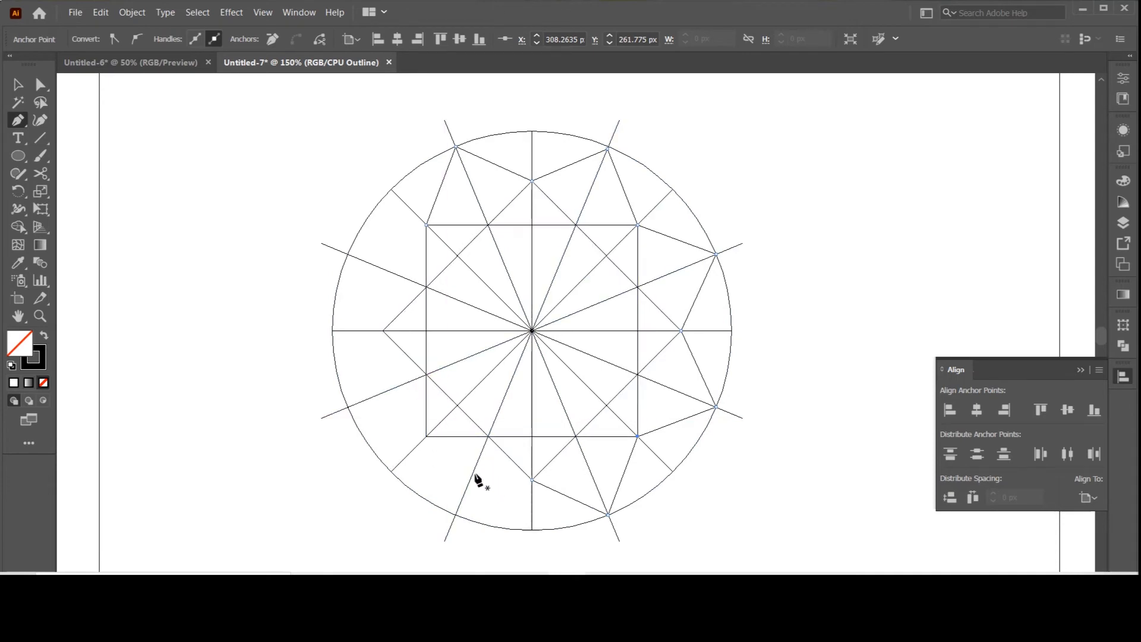
{"action": "left_click", "coordinate": [426, 438]}
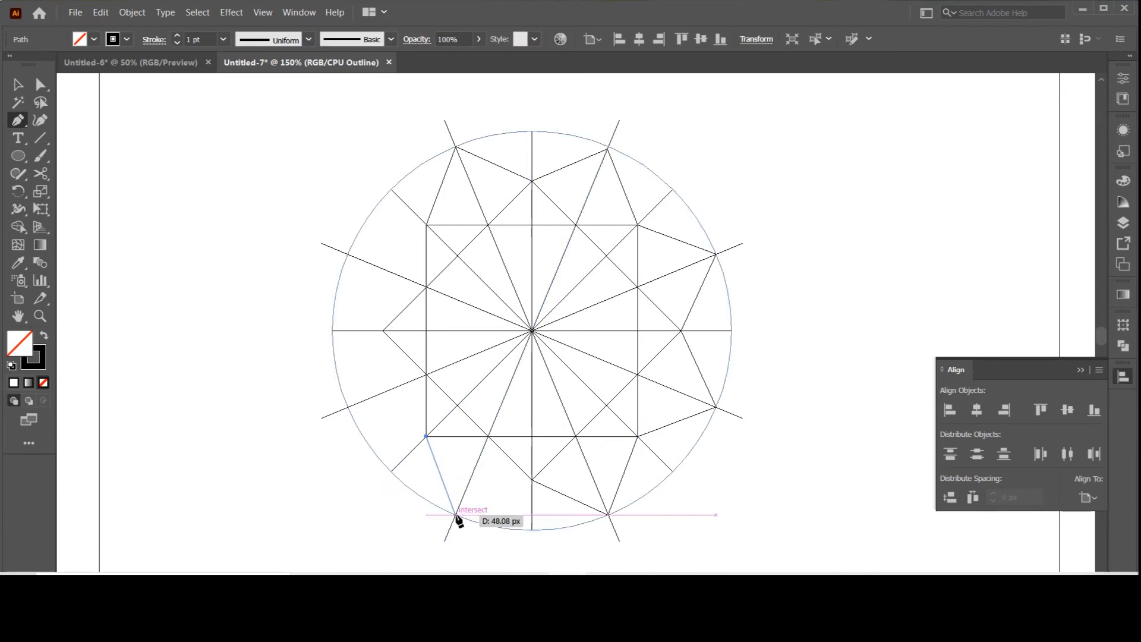
{"action": "left_click", "coordinate": [456, 514]}
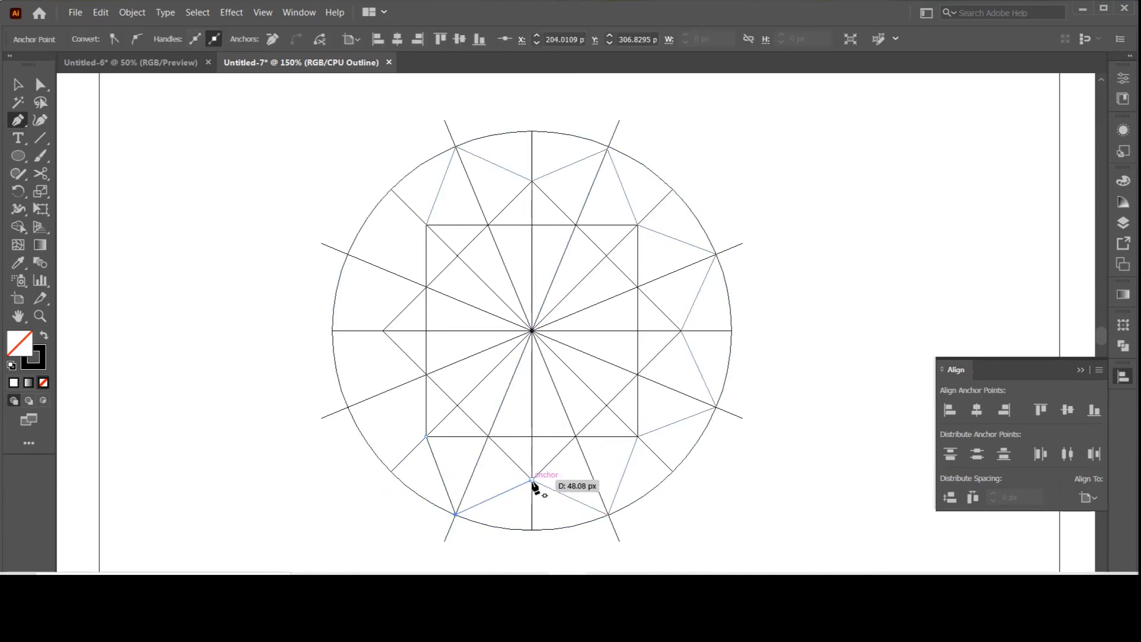
{"action": "left_click", "coordinate": [532, 481]}
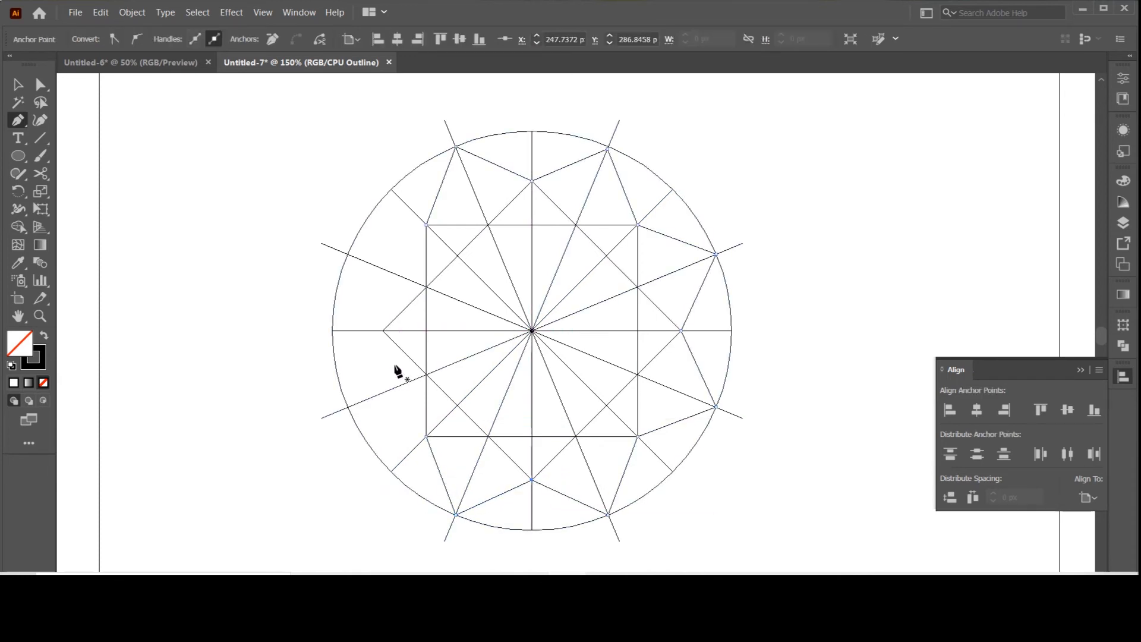
Step: Draw the lower star tip on the left side, joining the diamond's left corner and the square's lower-left corner to their circle crossing
{"action": "left_click", "coordinate": [382, 330]}
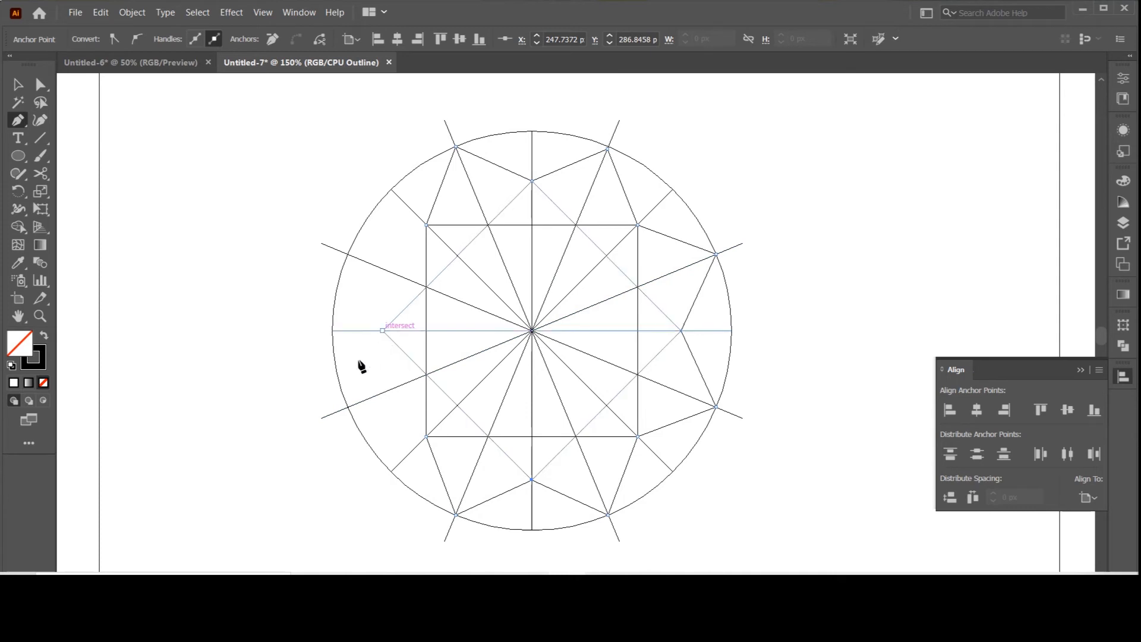
{"action": "left_click", "coordinate": [348, 406]}
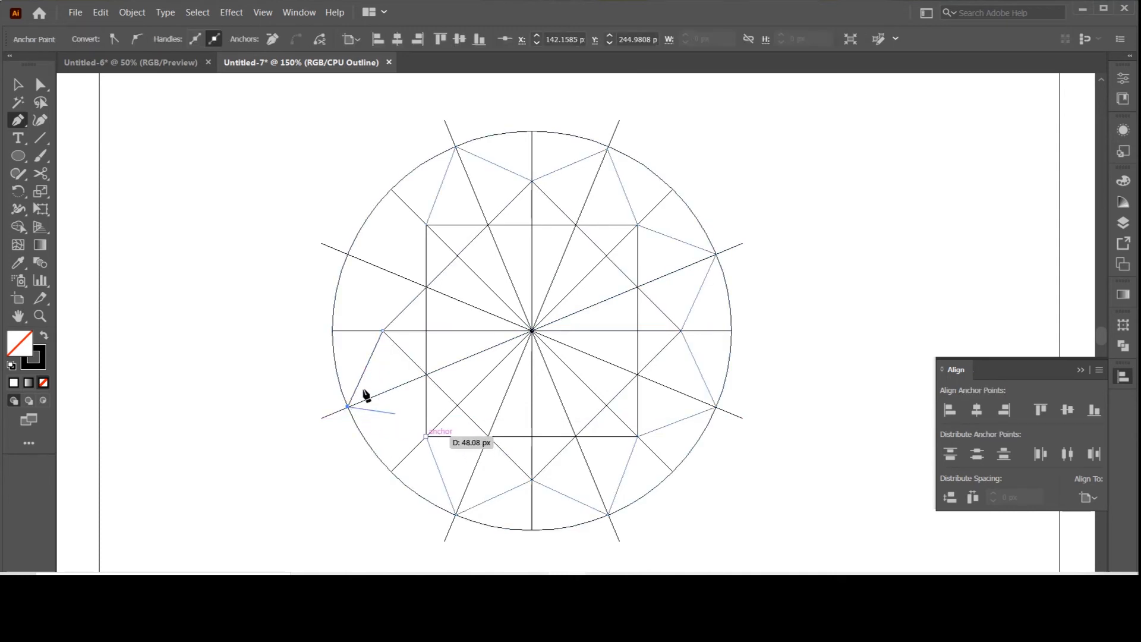
{"action": "left_click", "coordinate": [425, 436]}
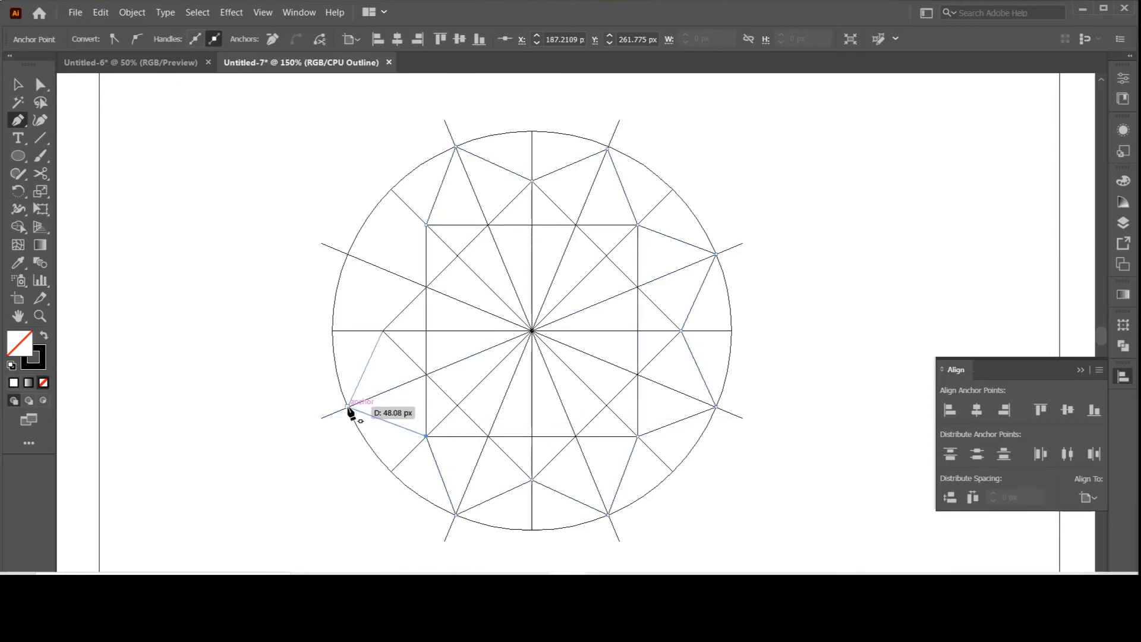
Step: Draw the upper star tip on the left side, joining the square's upper-left corner and the diamond's left corner to their circle crossing
{"action": "left_click", "coordinate": [425, 225]}
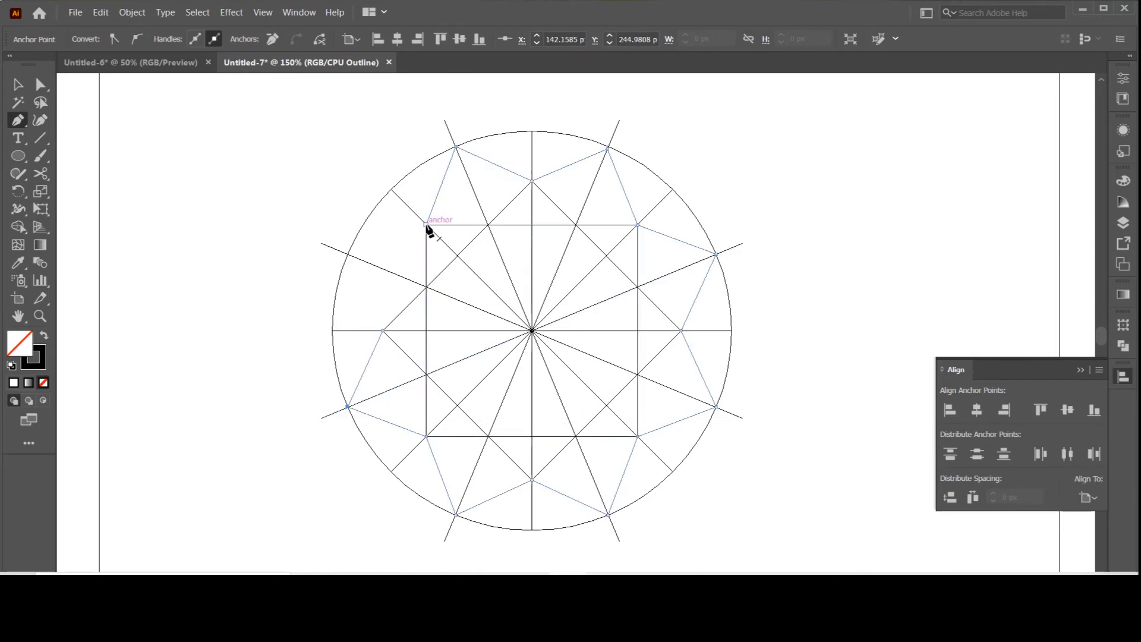
{"action": "left_click", "coordinate": [348, 255]}
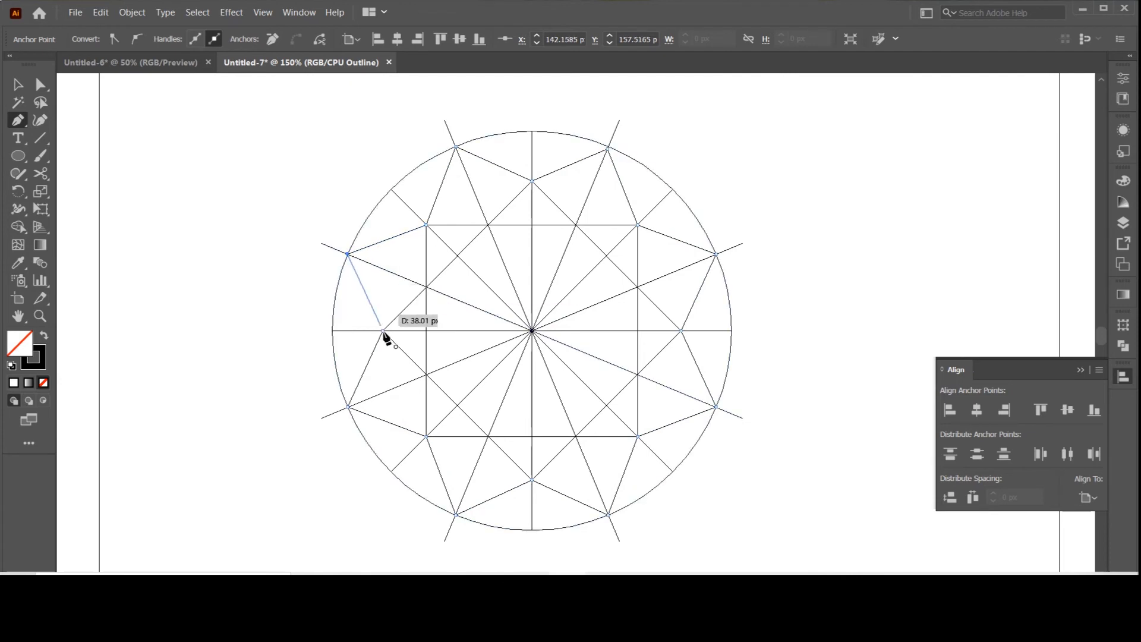
{"action": "left_click", "coordinate": [382, 330]}
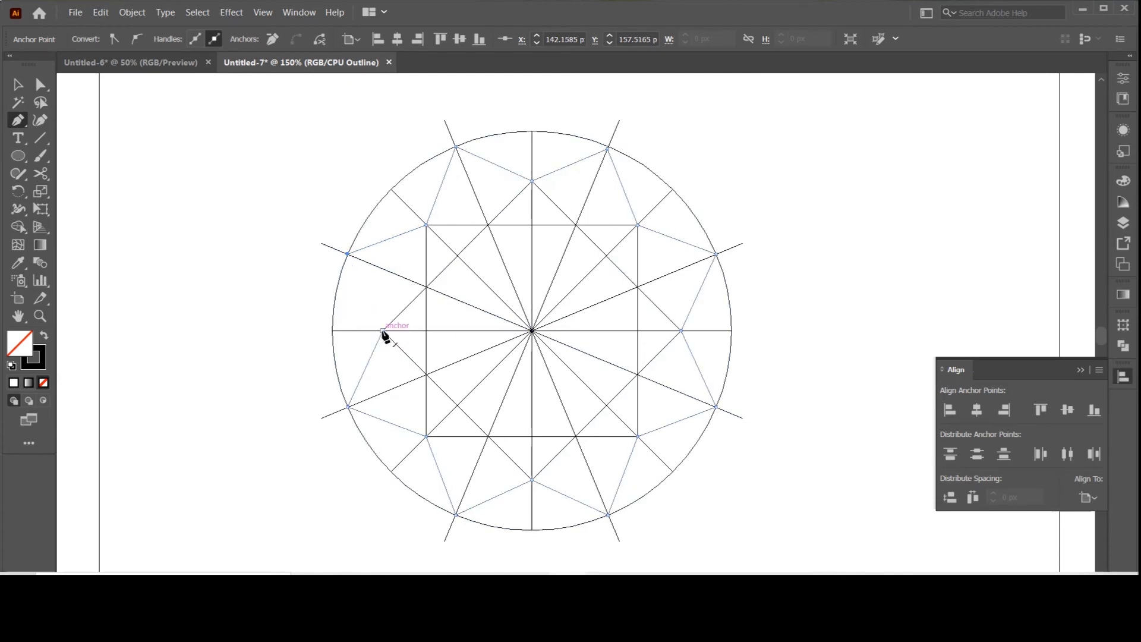
{"action": "left_click", "coordinate": [348, 254]}
{"action": "left_click", "coordinate": [9, 82]}
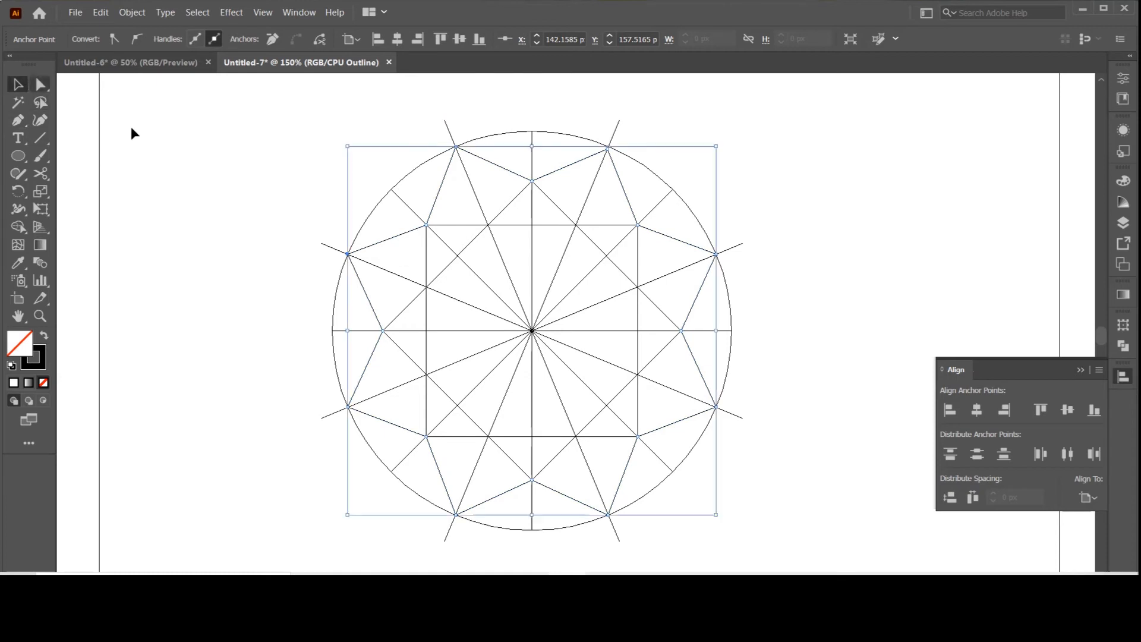
{"action": "left_click", "coordinate": [219, 141]}
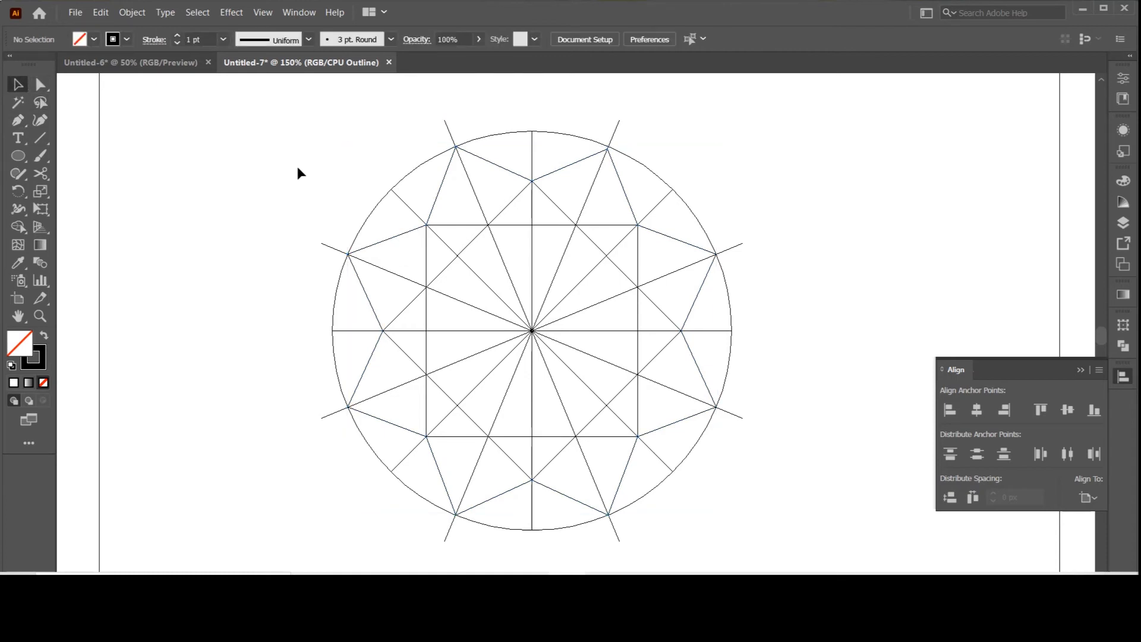
Step: Move the anchor of the right-hand top star tip onto the crossing of the circle and the radial line with Direct Selection
{"action": "scroll", "coordinate": [677, 176], "scroll_direction": "up", "scroll_amount": 1}
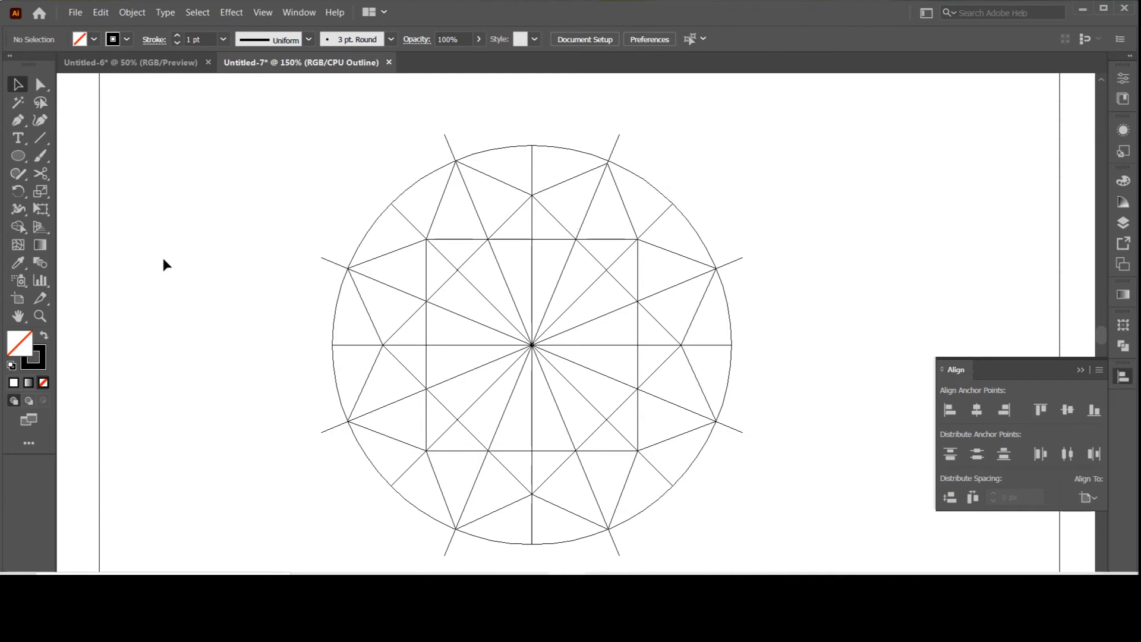
{"action": "left_click", "coordinate": [39, 316]}
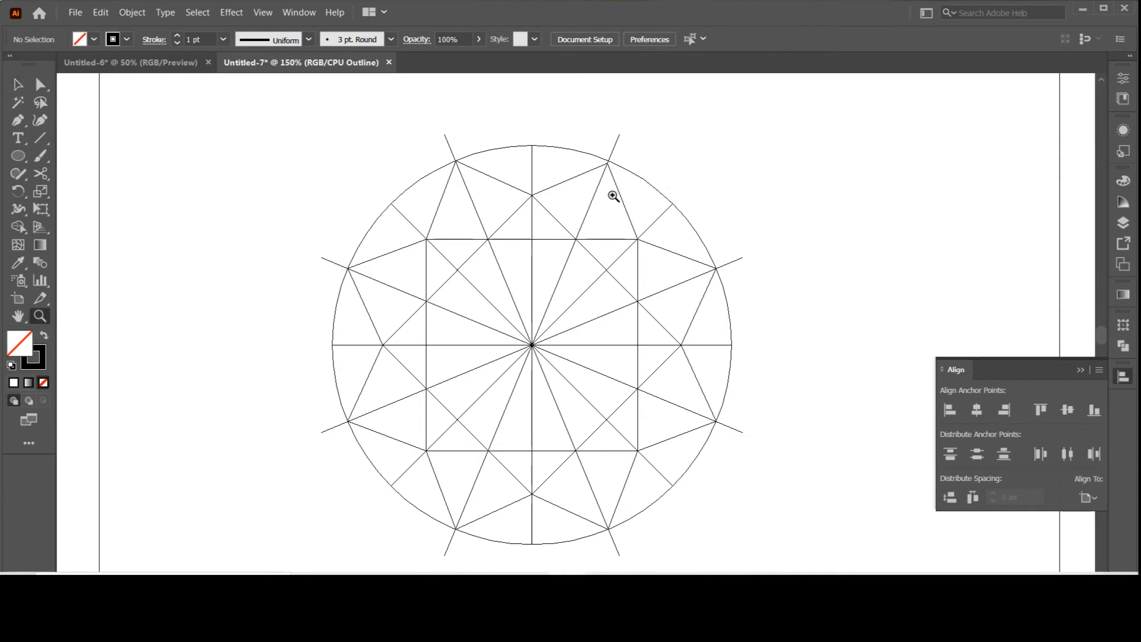
{"action": "left_click_drag", "start_coordinate": [642, 203], "coordinate": [654, 213]}
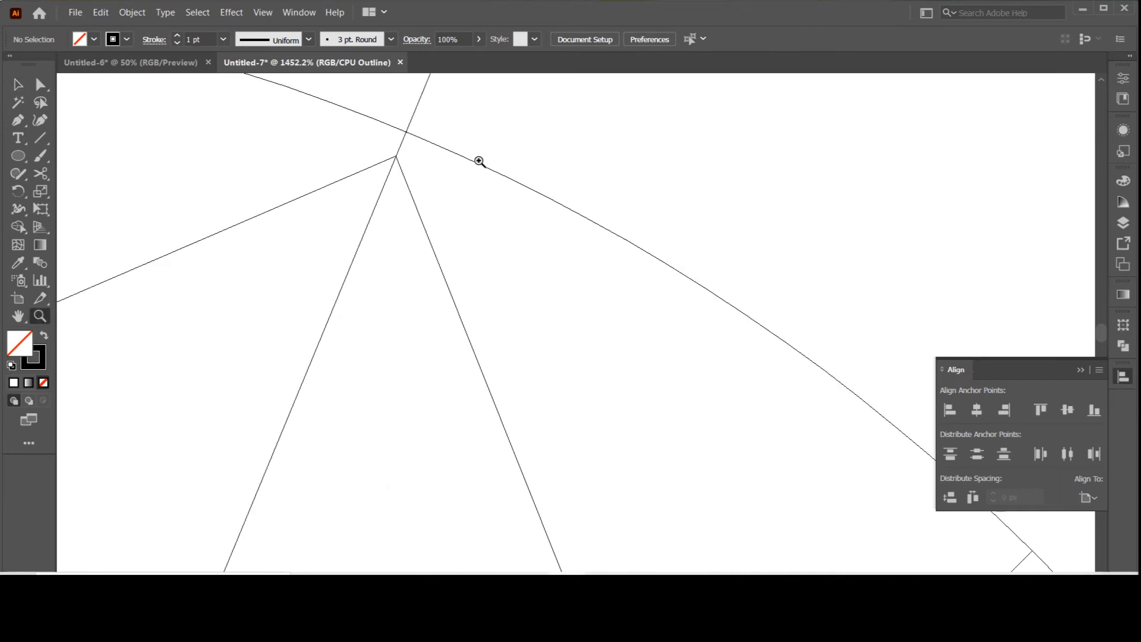
{"action": "left_click", "coordinate": [47, 89]}
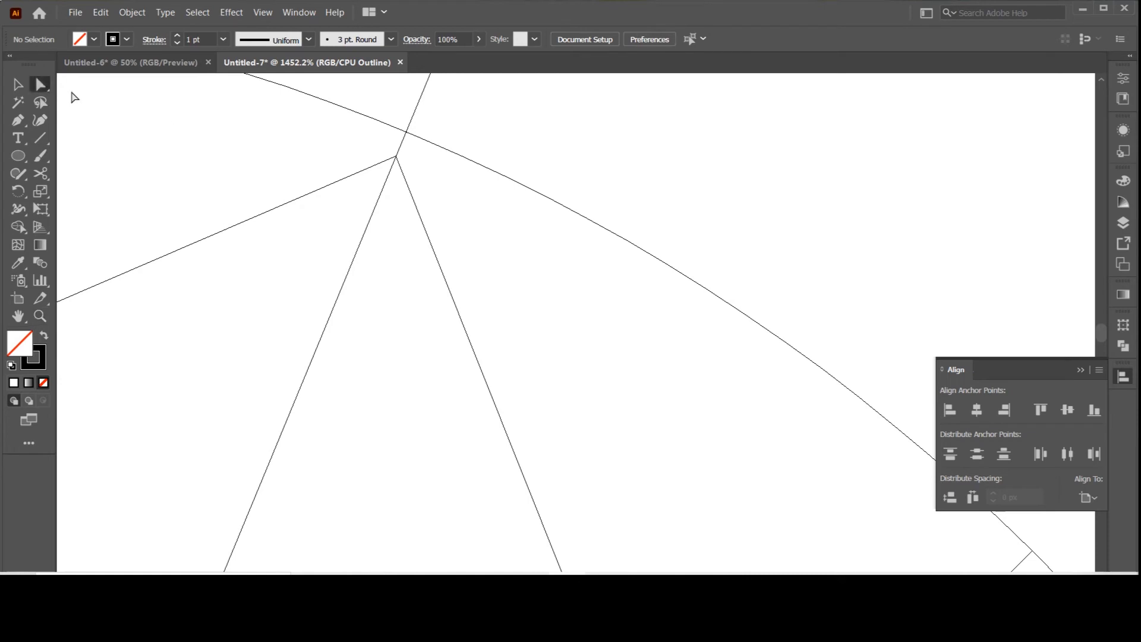
{"action": "left_click", "coordinate": [396, 155]}
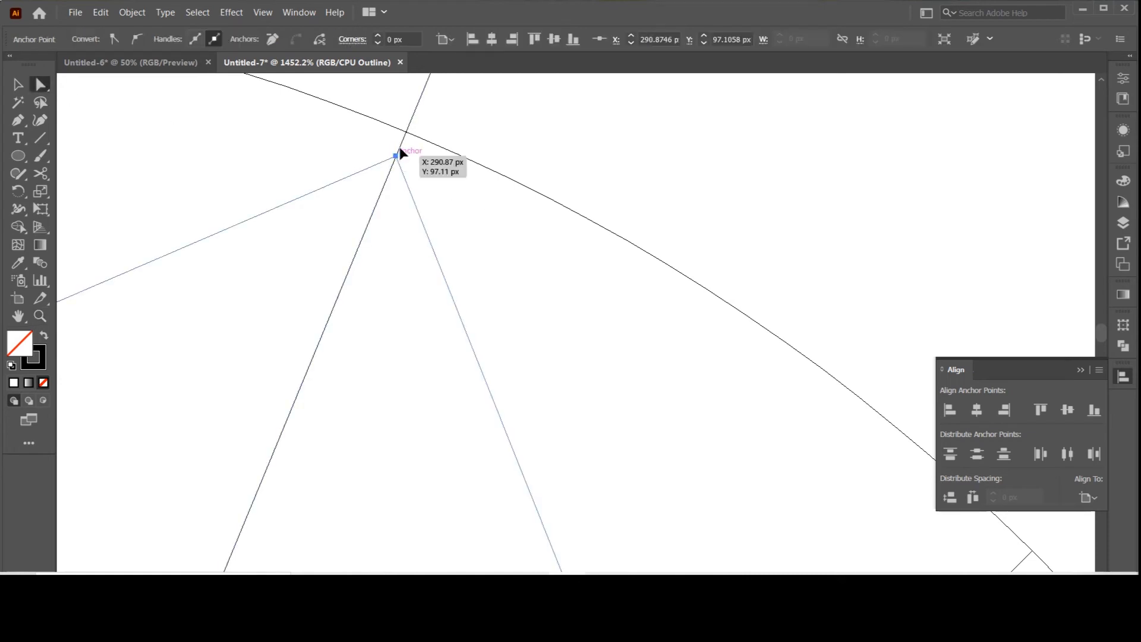
{"action": "left_click_drag", "start_coordinate": [400, 154], "coordinate": [406, 133]}
{"action": "left_click", "coordinate": [484, 132]}
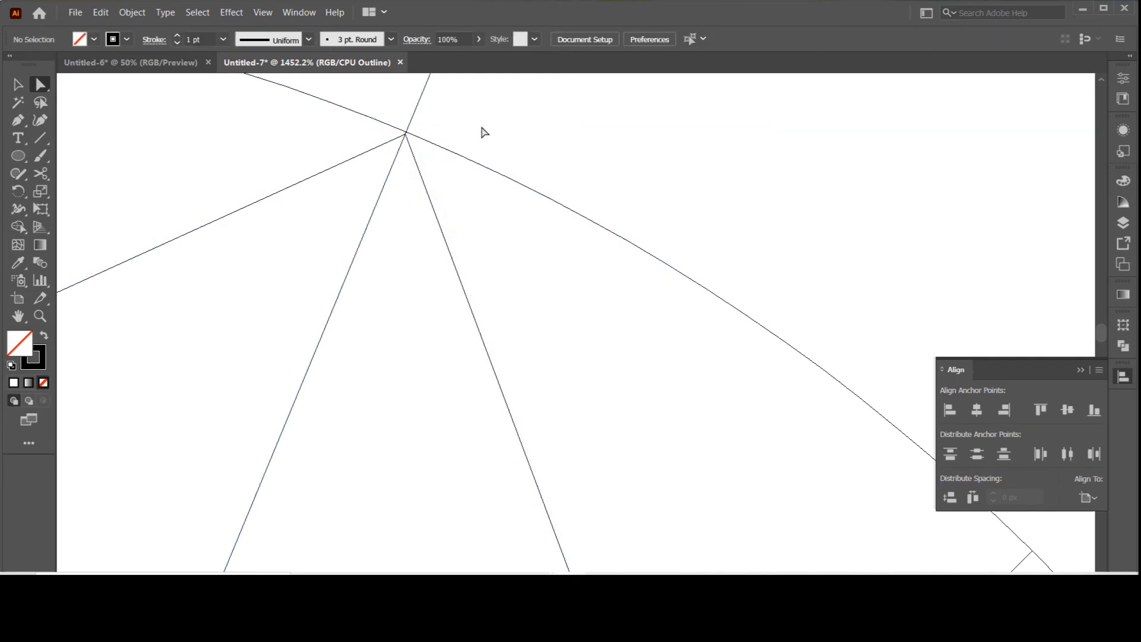
{"action": "left_click", "coordinate": [405, 134]}
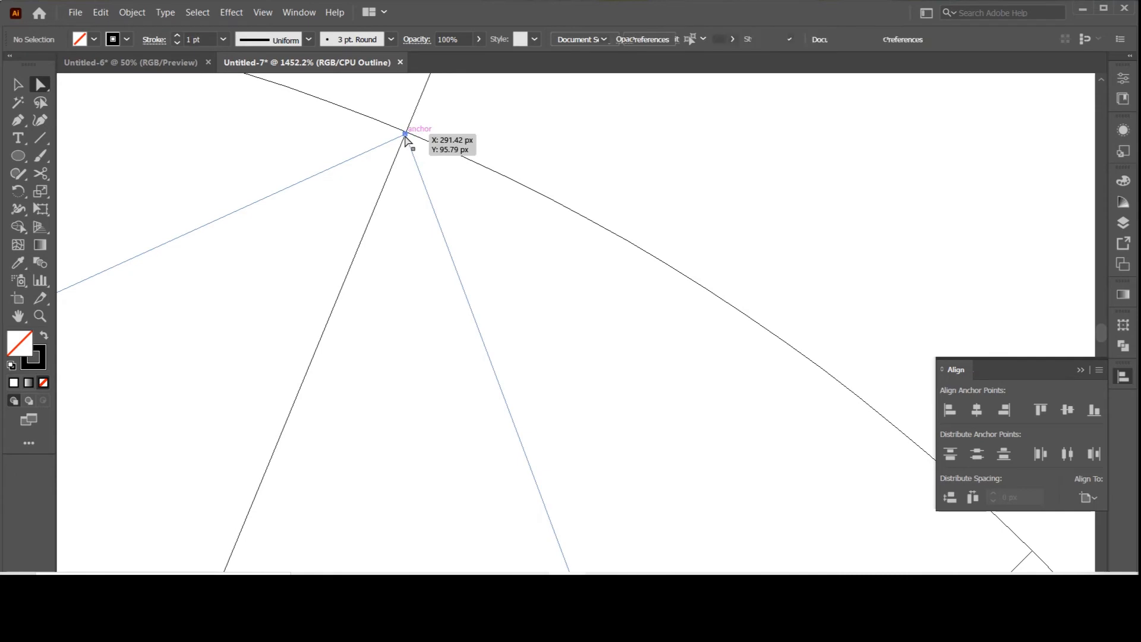
{"action": "left_click_drag", "start_coordinate": [405, 136], "coordinate": [409, 129]}
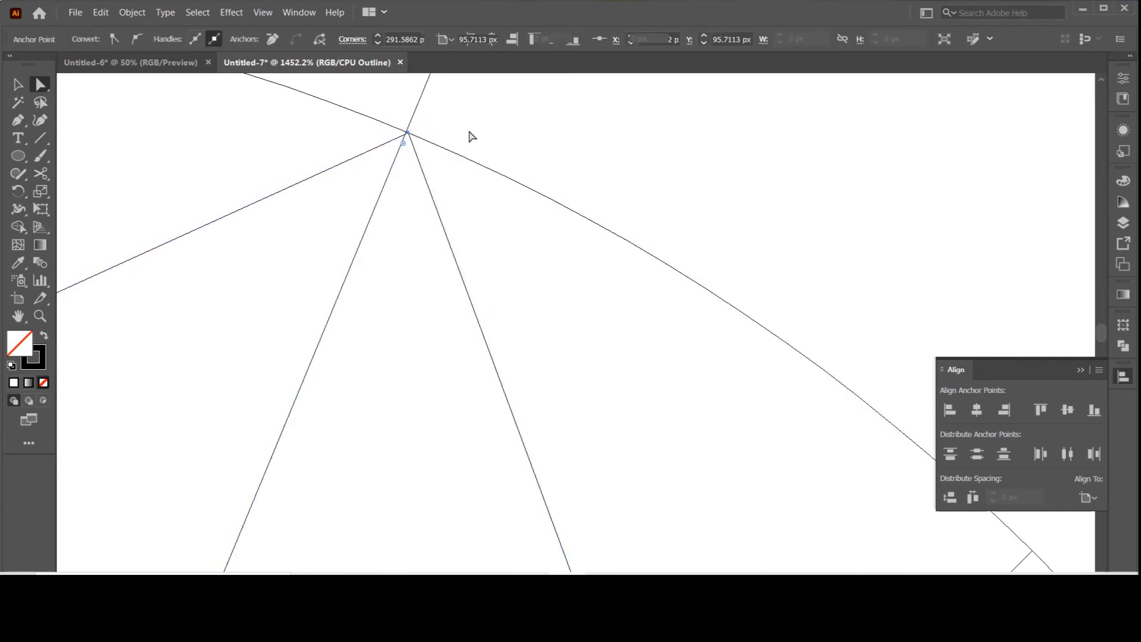
{"action": "left_click", "coordinate": [472, 137]}
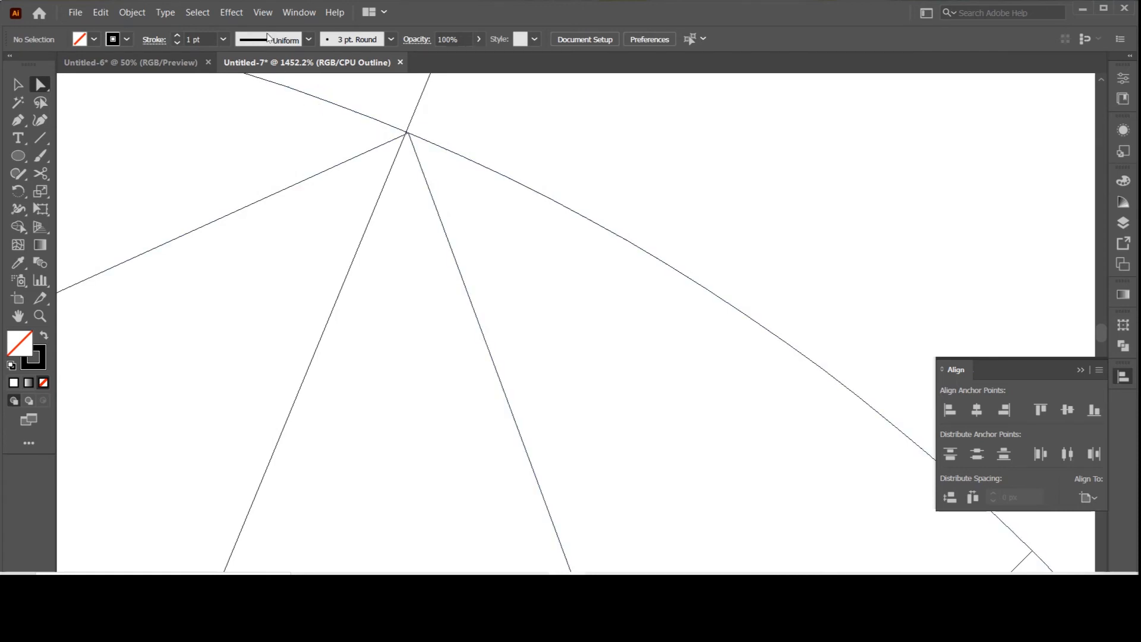
Step: Toggle Snap to Point off and fine-tune the right-hand top star tip's anchor at the circle crossing
{"action": "left_click", "coordinate": [263, 12]}
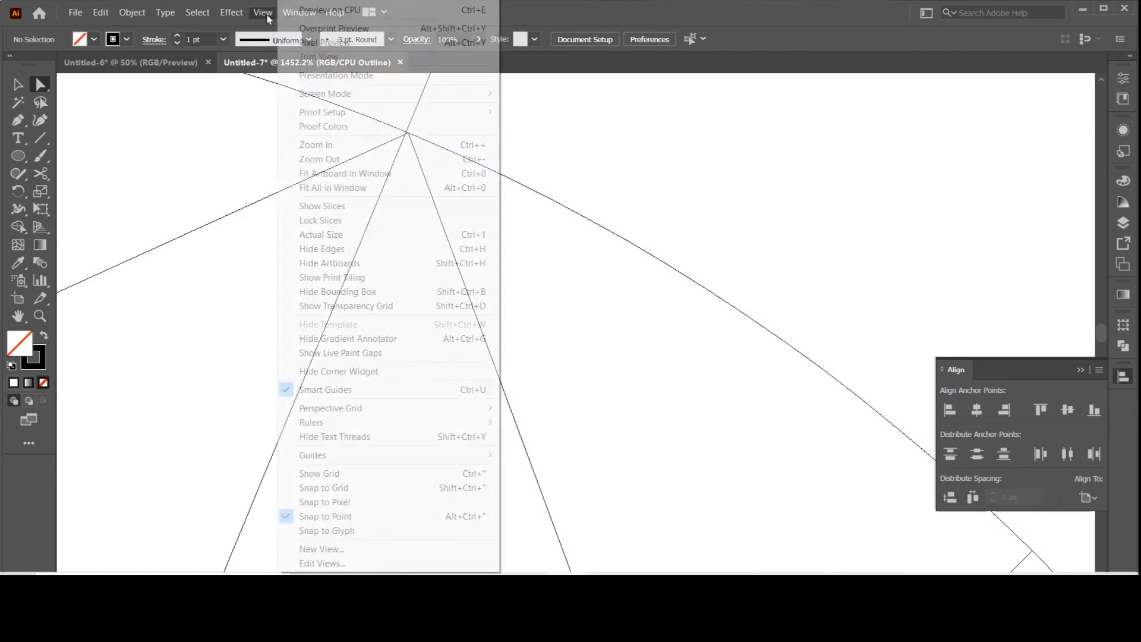
{"action": "left_click", "coordinate": [342, 528]}
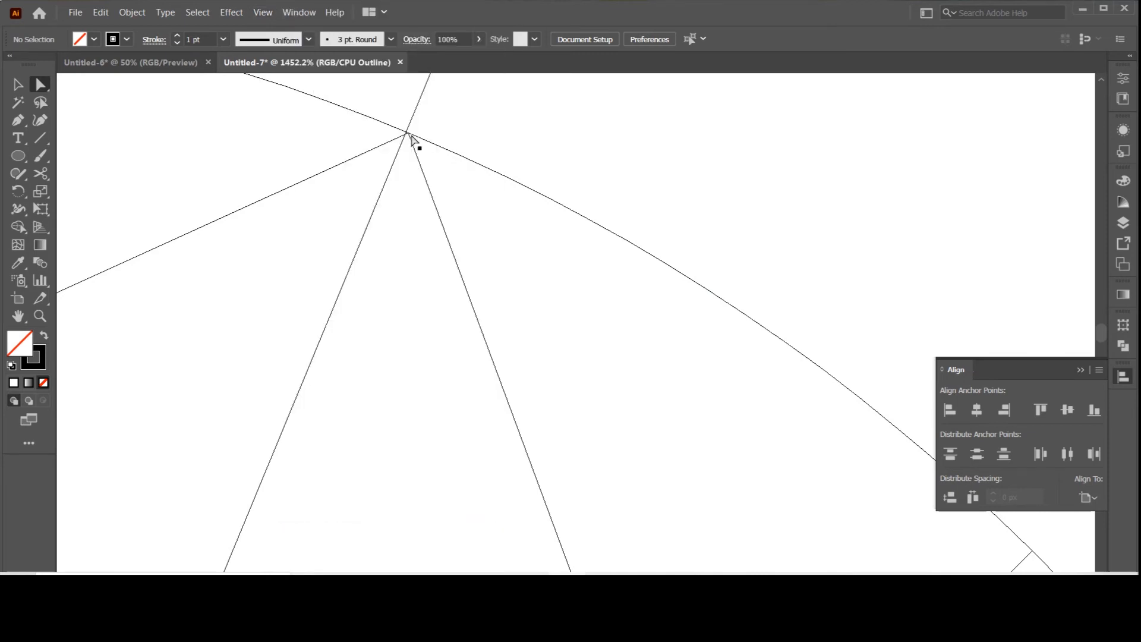
{"action": "left_click_drag", "start_coordinate": [412, 140], "coordinate": [408, 136]}
{"action": "left_click", "coordinate": [509, 143]}
Step: Select the whole pattern and remove all radial line ends projecting outside the circle with the Shape Builder tool
{"action": "key", "text": "ctrl+minus"}
{"action": "key", "text": "ctrl+minus"}
{"action": "key", "text": "ctrl+minus"}
{"action": "key", "text": "ctrl+minus"}
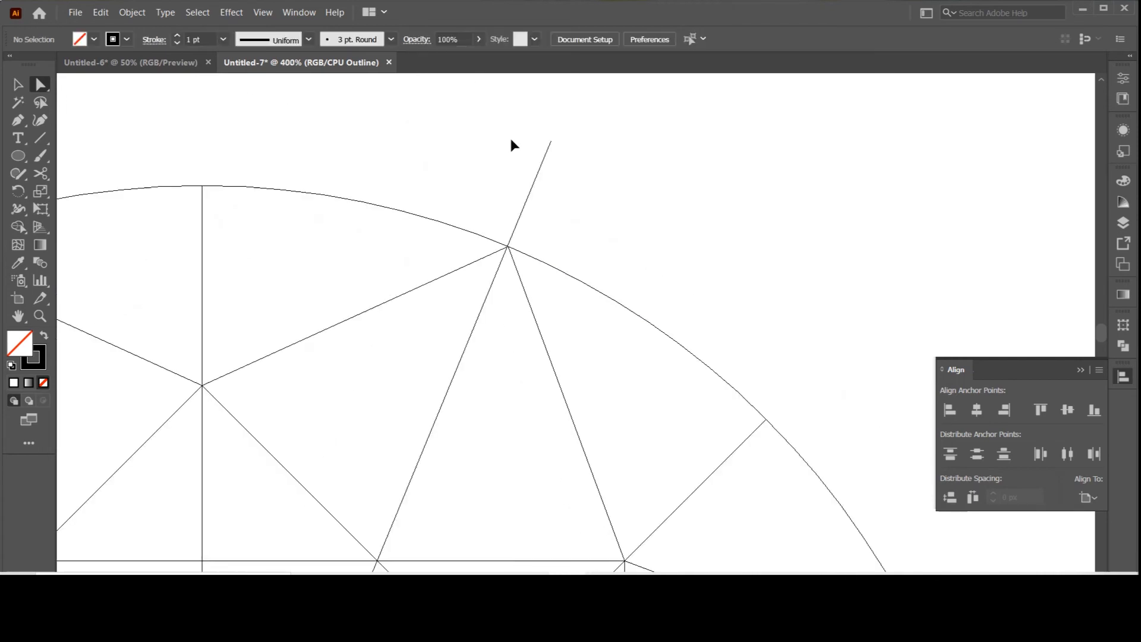
{"action": "scroll", "coordinate": [624, 300], "scroll_direction": "down", "scroll_amount": 5}
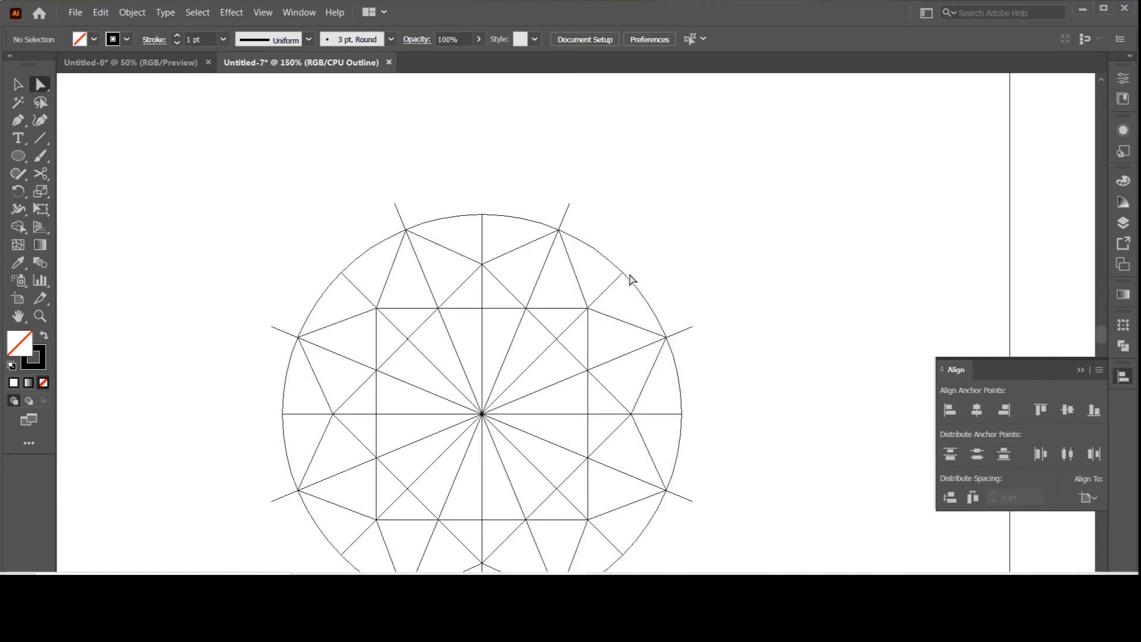
{"action": "scroll", "coordinate": [642, 300], "scroll_direction": "down", "scroll_amount": 3}
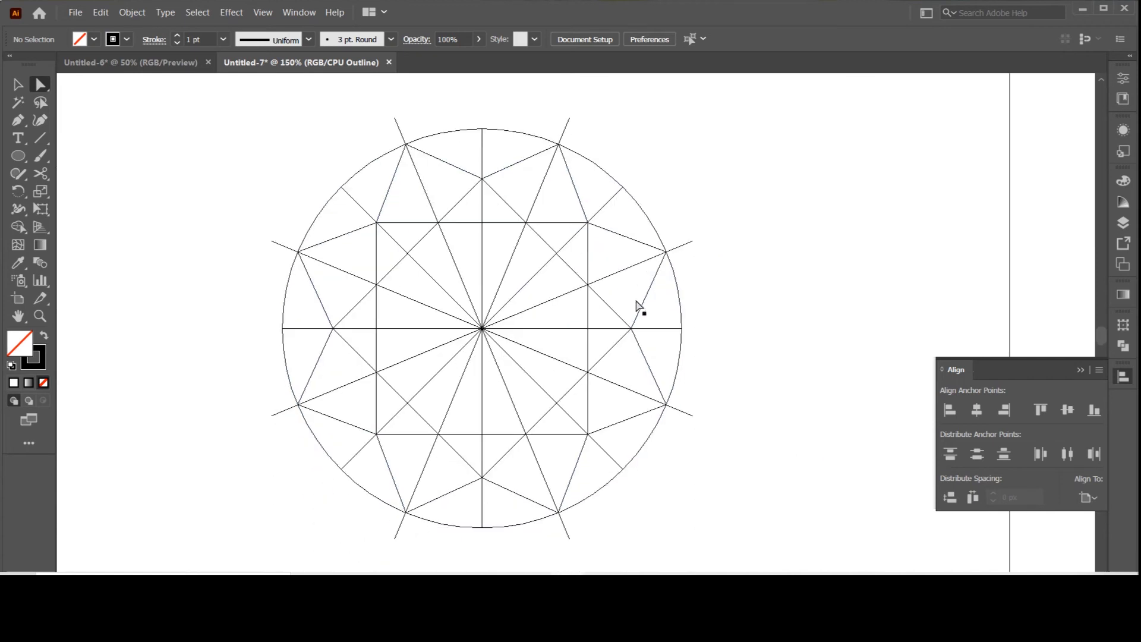
{"action": "left_click", "coordinate": [15, 87]}
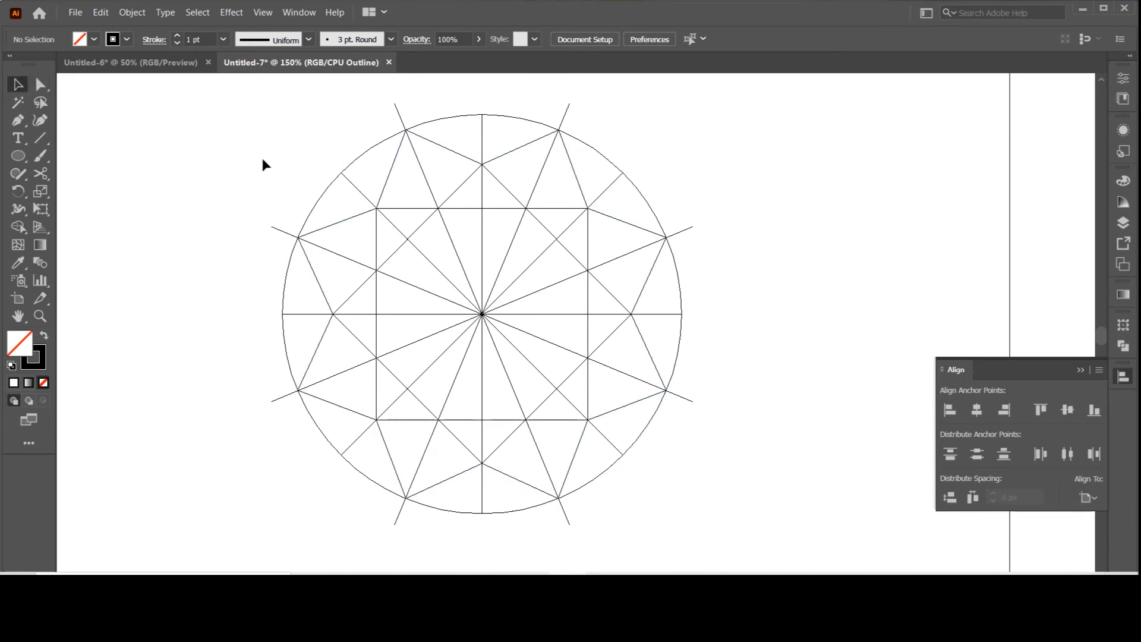
{"action": "left_click_drag", "start_coordinate": [183, 109], "coordinate": [809, 498]}
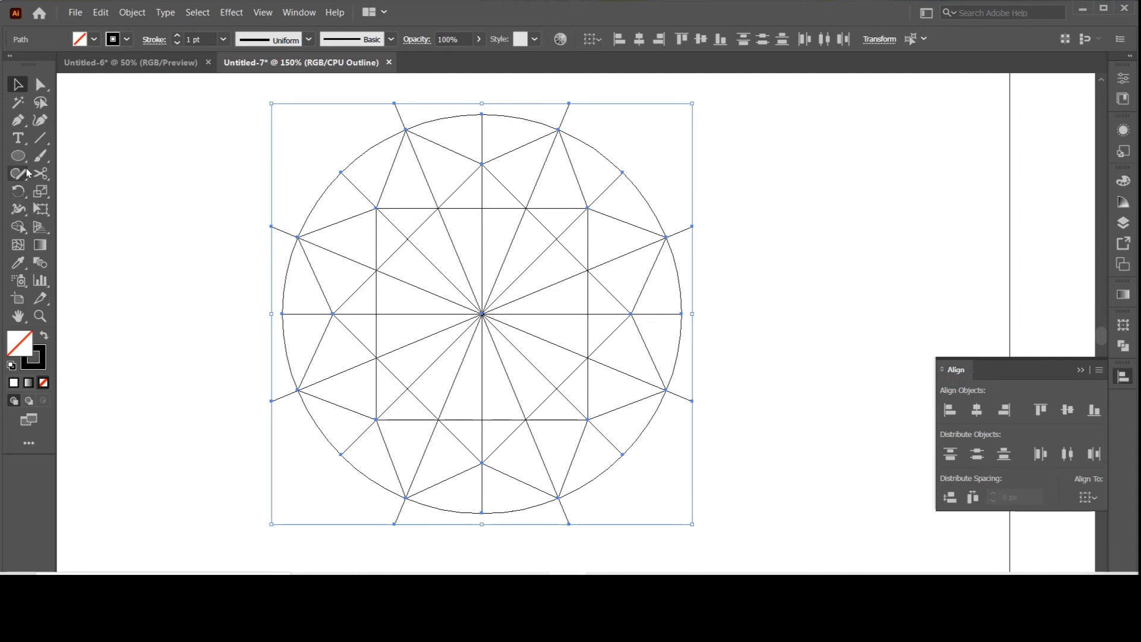
{"action": "left_click", "coordinate": [17, 228]}
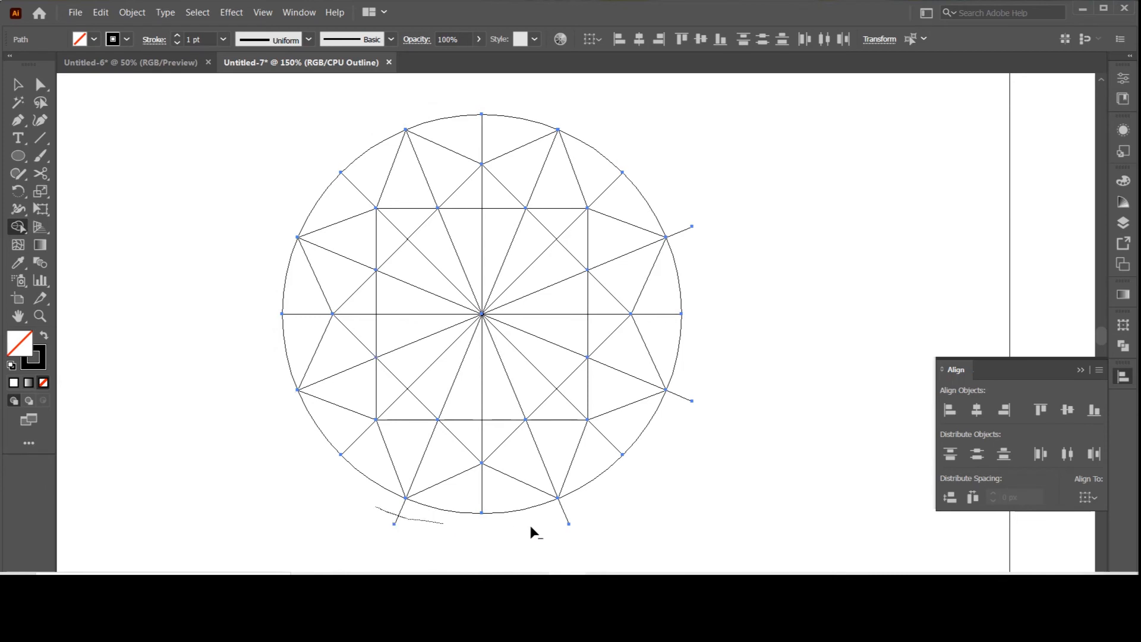
{"action": "left_click", "coordinate": [685, 227], "text": "alt"}
Step: Select the whole trimmed pattern and switch the view from Outline to Preview
{"action": "left_click", "coordinate": [17, 85]}
{"action": "key", "text": "ctrl+a"}
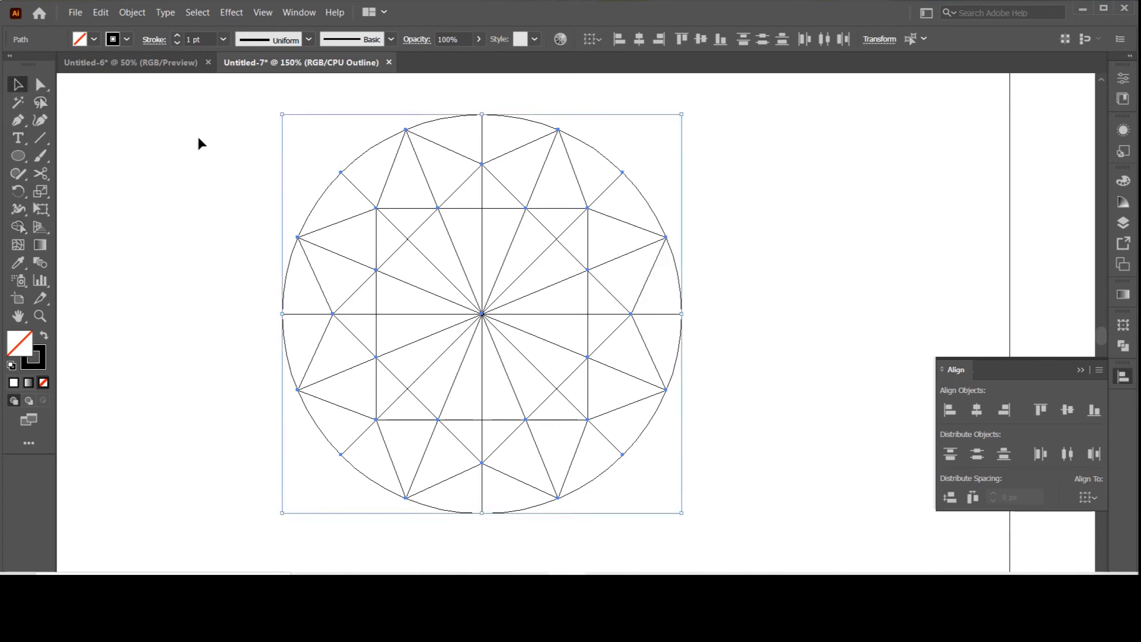
{"action": "mouse_move", "coordinate": [160, 113]}
{"action": "left_mouse_down"}
{"action": "mouse_move", "coordinate": [624, 420]}
{"action": "mouse_move", "coordinate": [725, 469]}
{"action": "mouse_move", "coordinate": [765, 527]}
{"action": "mouse_move", "coordinate": [757, 522]}
{"action": "left_mouse_up"}
{"action": "key", "text": "ctrl+y"}
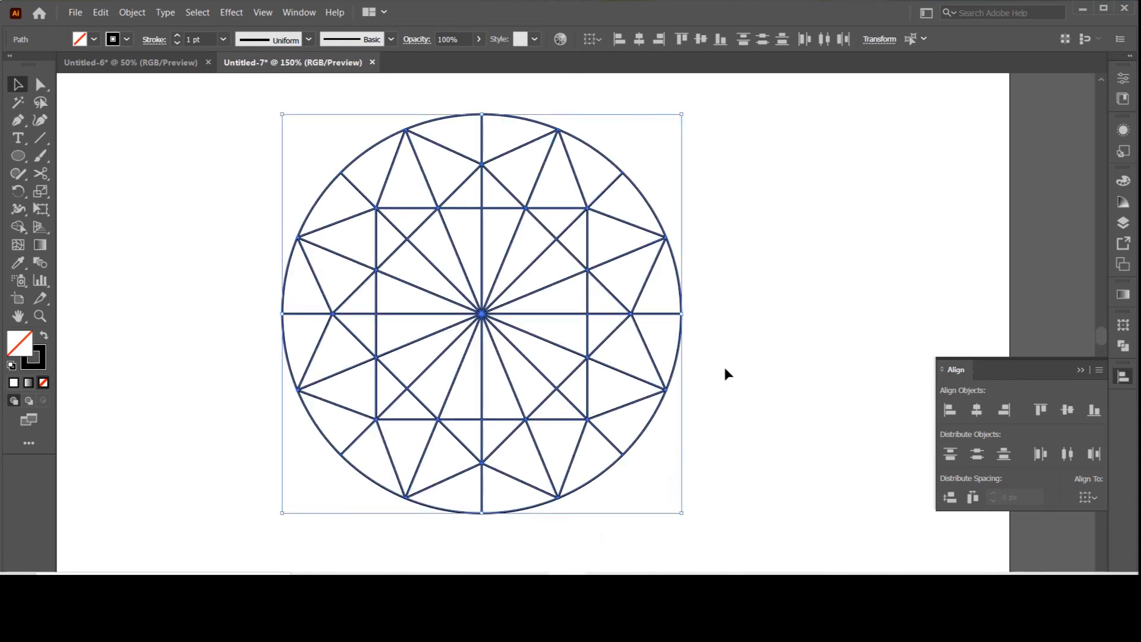
Step: Set the stroke weight of the entire pattern to 3 pt
{"action": "left_click", "coordinate": [723, 365]}
{"action": "left_click_drag", "start_coordinate": [707, 114], "coordinate": [231, 506]}
{"action": "scroll", "coordinate": [198, 40], "scroll_direction": "up", "scroll_amount": 2}
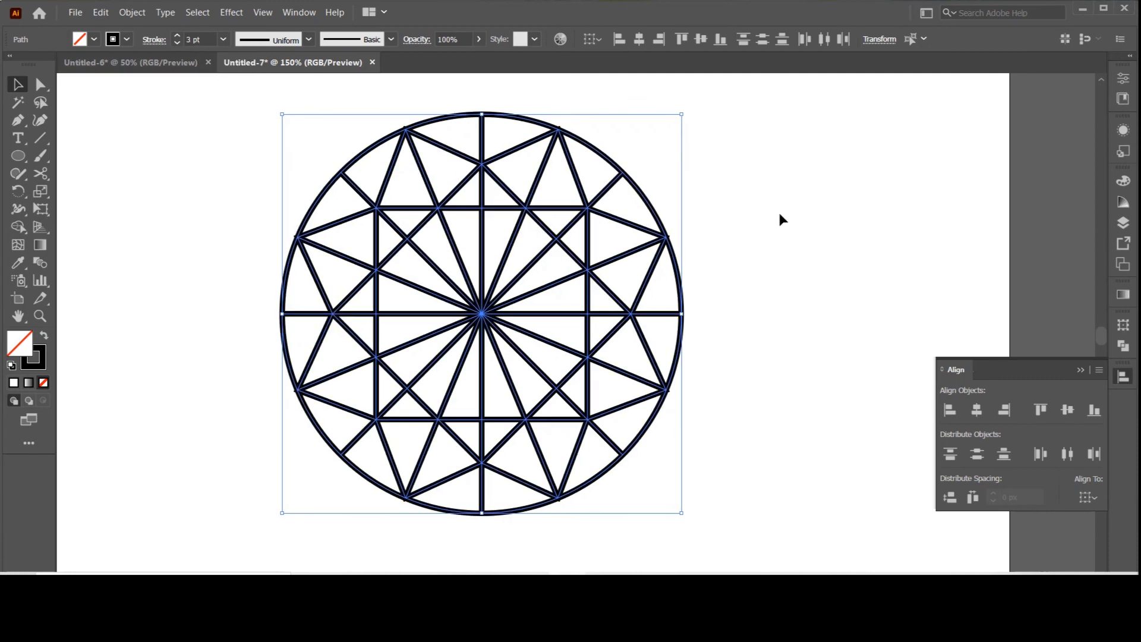
{"action": "left_click", "coordinate": [719, 230]}
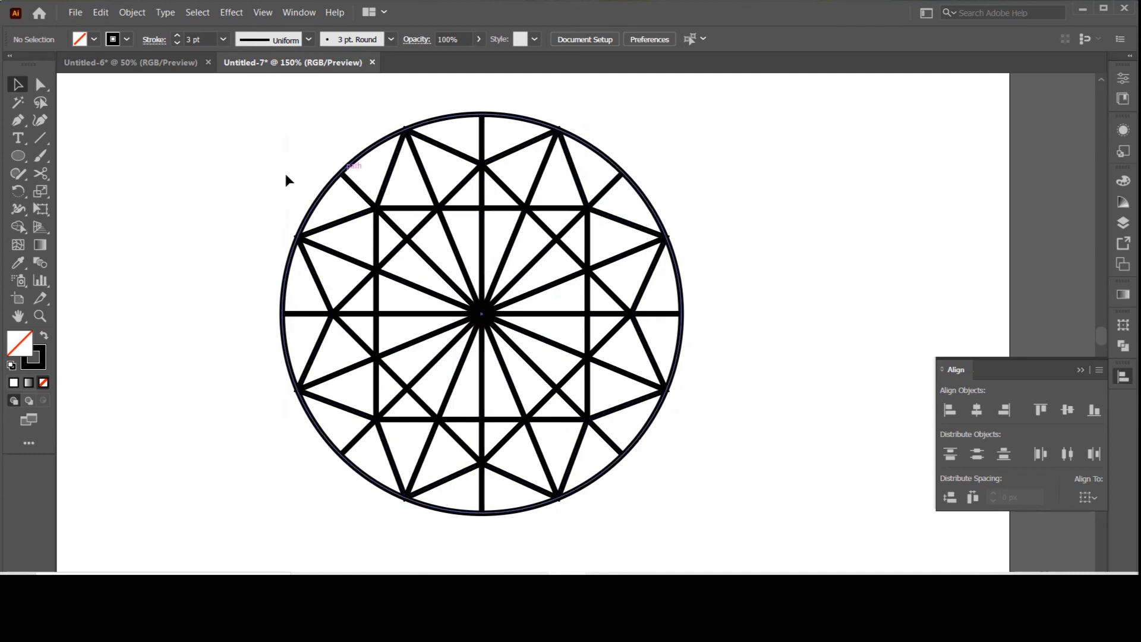
Step: Give all the pattern's strokes round join corners and a weight of 4 pt
{"action": "left_click_drag", "start_coordinate": [241, 136], "coordinate": [743, 494]}
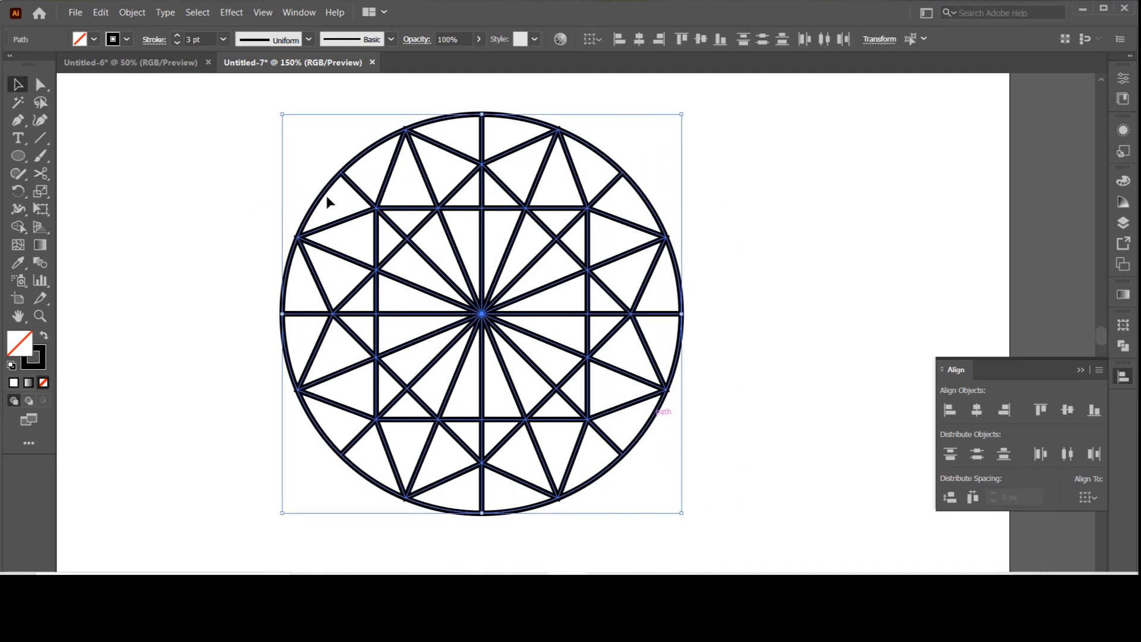
{"action": "left_click", "coordinate": [154, 40]}
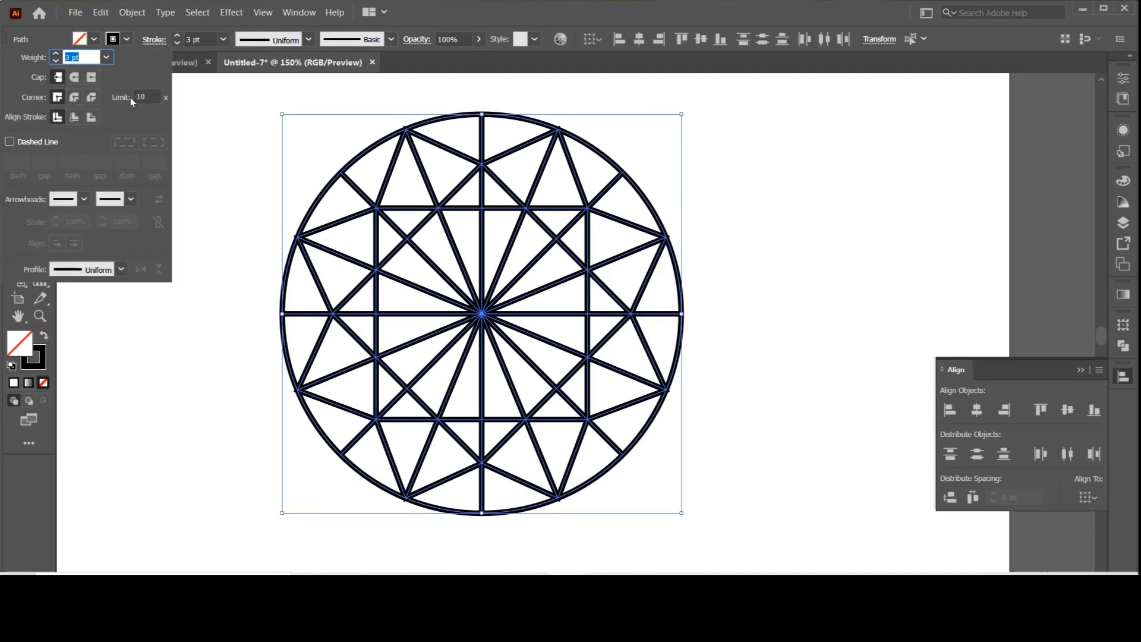
{"action": "left_click", "coordinate": [74, 97]}
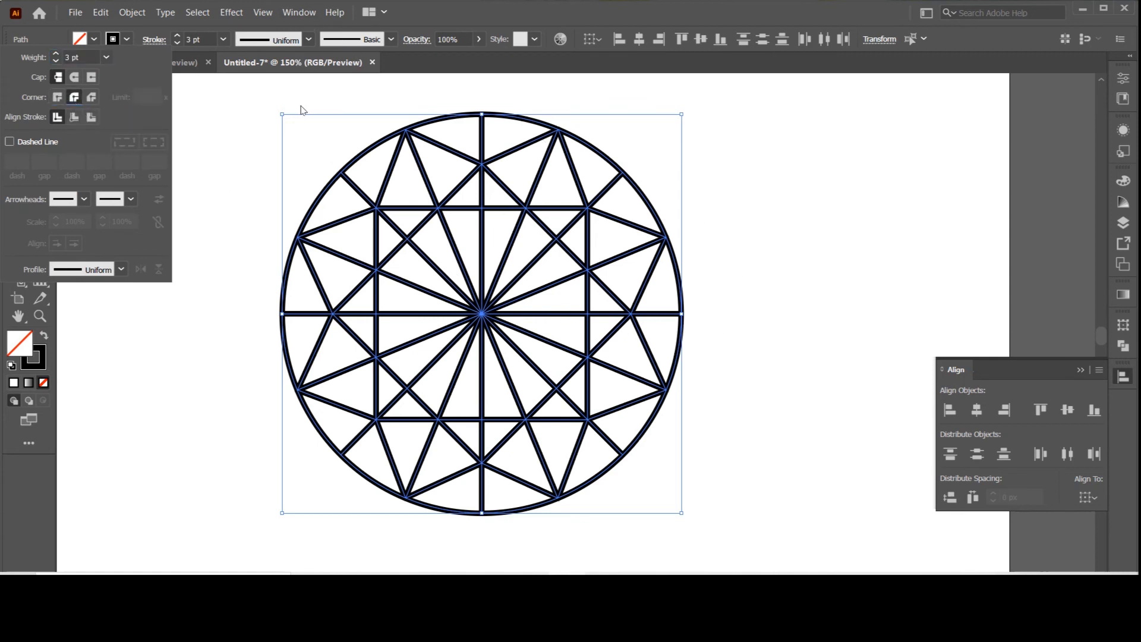
{"action": "left_click", "coordinate": [196, 39]}
{"action": "key", "text": "Up"}
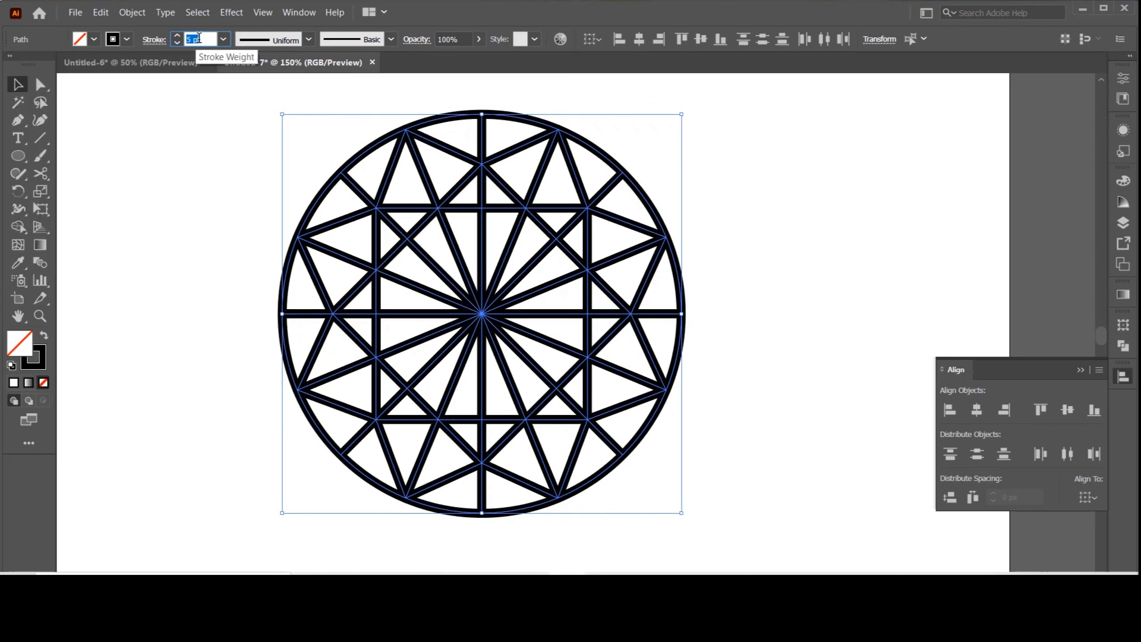
{"action": "left_click", "coordinate": [225, 138]}
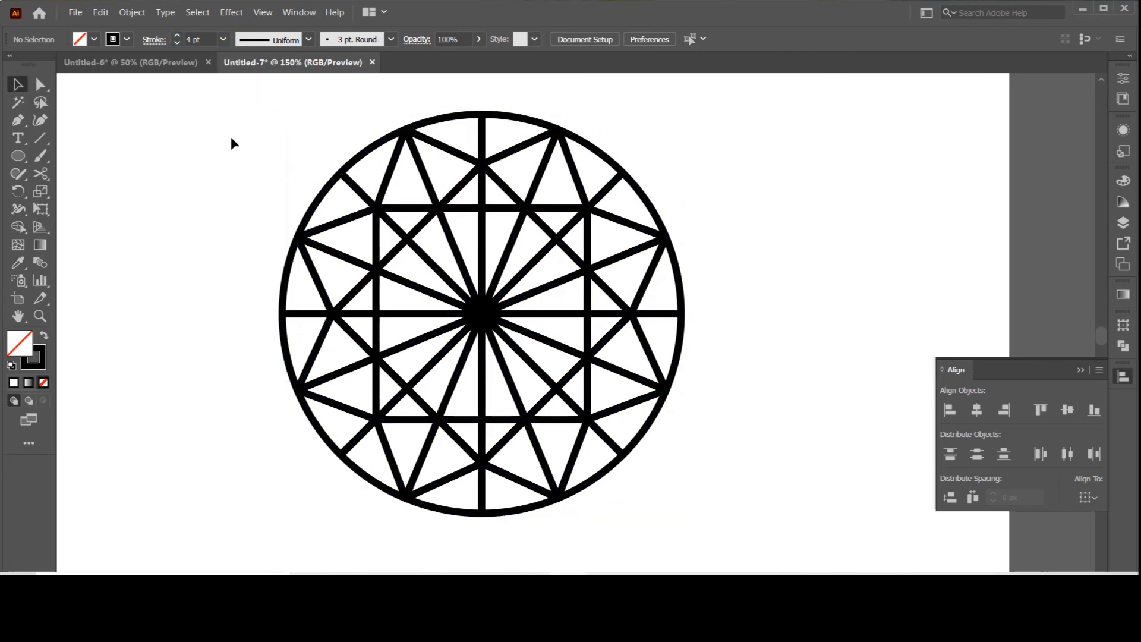
Step: Expand the fill and stroke of the whole pattern into filled shapes
{"action": "left_click_drag", "start_coordinate": [241, 117], "coordinate": [792, 516]}
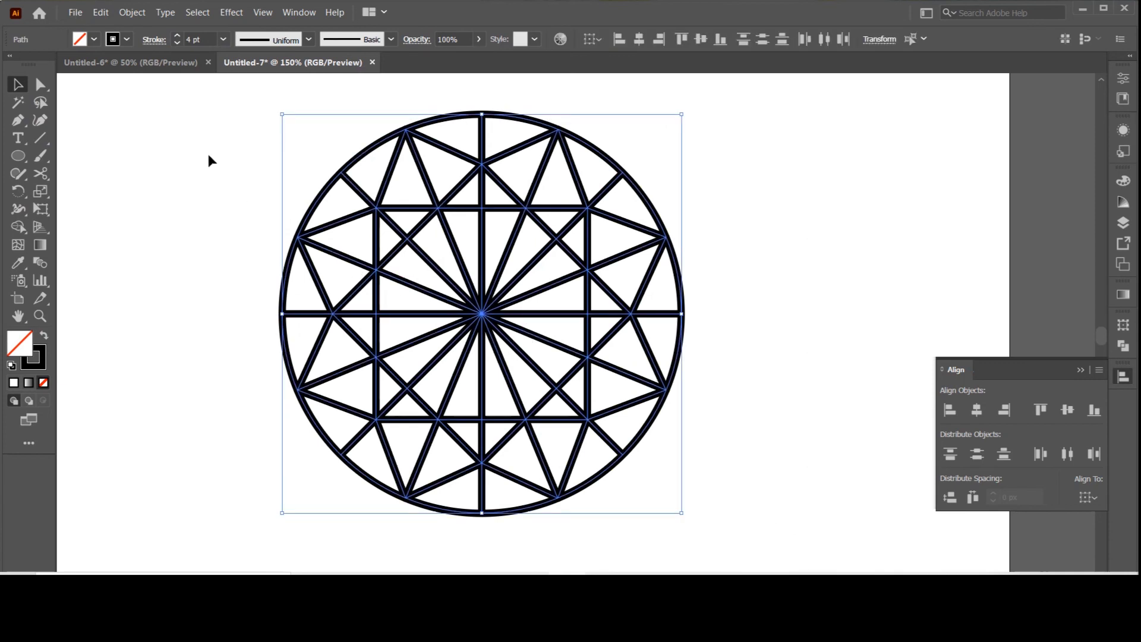
{"action": "left_click", "coordinate": [133, 13]}
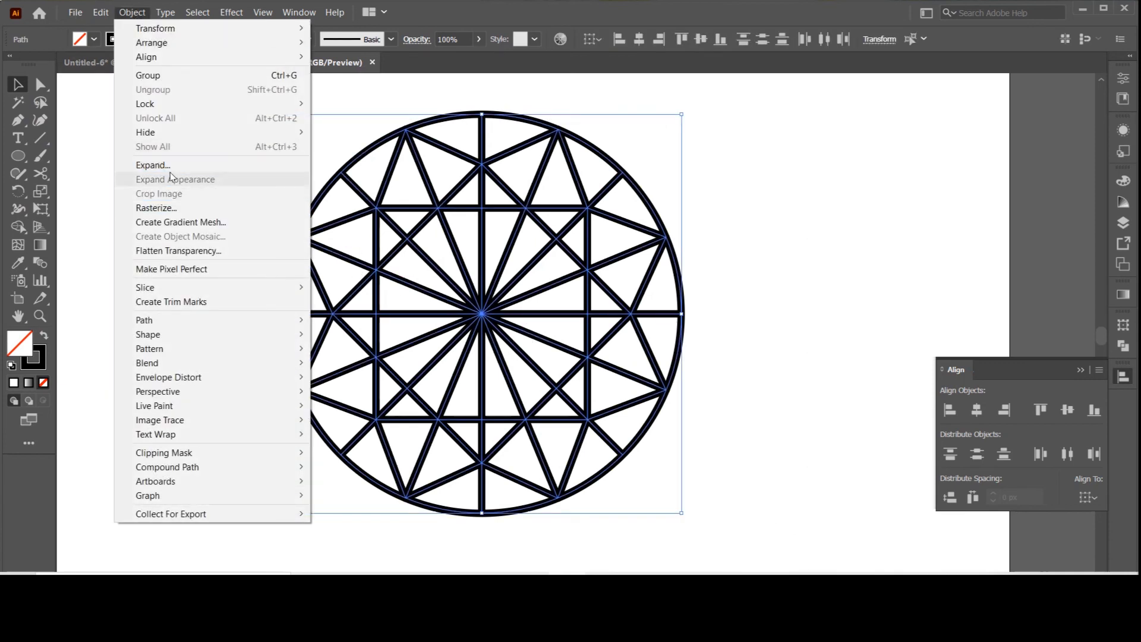
{"action": "left_click", "coordinate": [168, 166]}
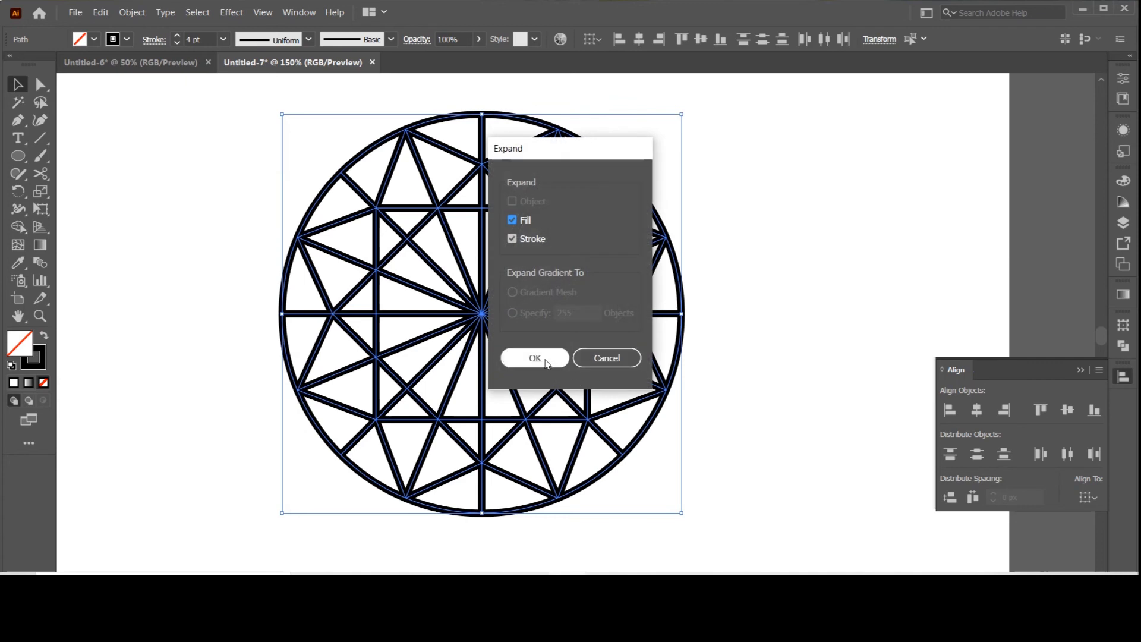
{"action": "left_click", "coordinate": [546, 360]}
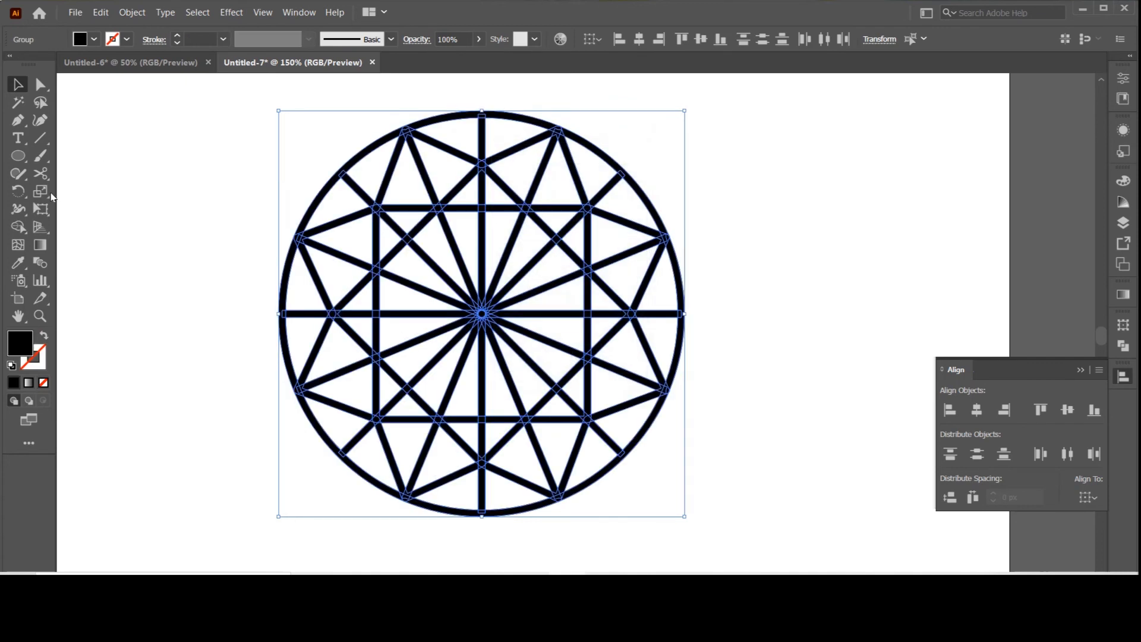
Step: Remove the radial line segments inside the pattern's central octagon with the Shape Builder tool and deselect the pattern
{"action": "left_click", "coordinate": [18, 229]}
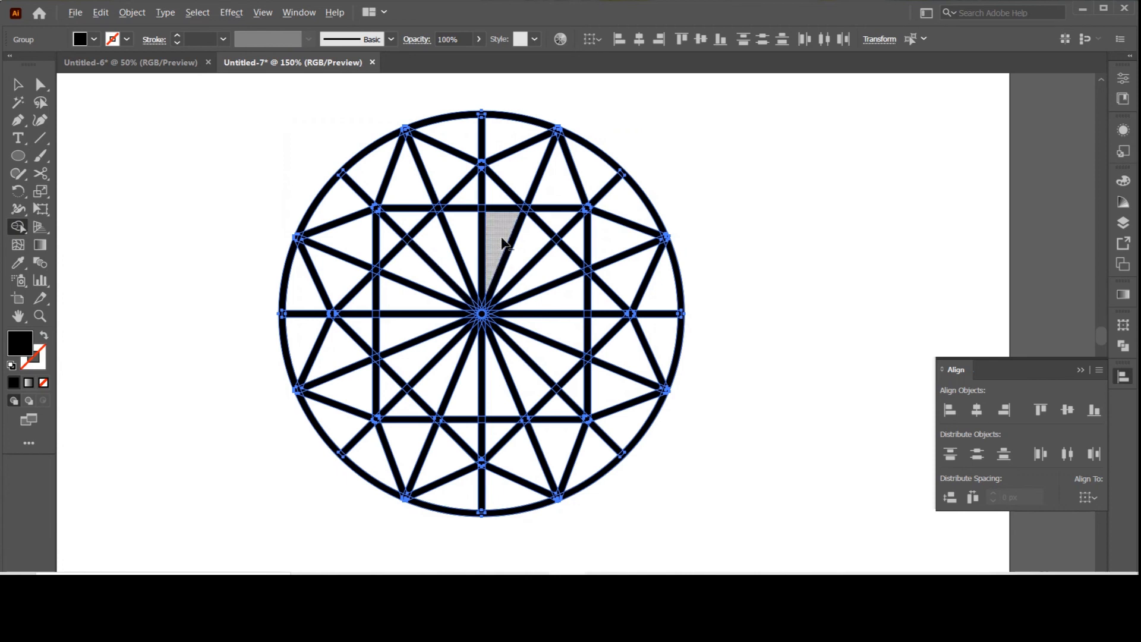
{"action": "mouse_move", "coordinate": [528, 255]}
{"action": "left_mouse_down"}
{"action": "mouse_move", "coordinate": [455, 261]}
{"action": "mouse_move", "coordinate": [438, 290]}
{"action": "mouse_move", "coordinate": [438, 313]}
{"action": "mouse_move", "coordinate": [481, 358]}
{"action": "mouse_move", "coordinate": [522, 363]}
{"action": "mouse_move", "coordinate": [540, 328]}
{"action": "mouse_move", "coordinate": [521, 261]}
{"action": "mouse_move", "coordinate": [492, 244]}
{"action": "left_mouse_up"}
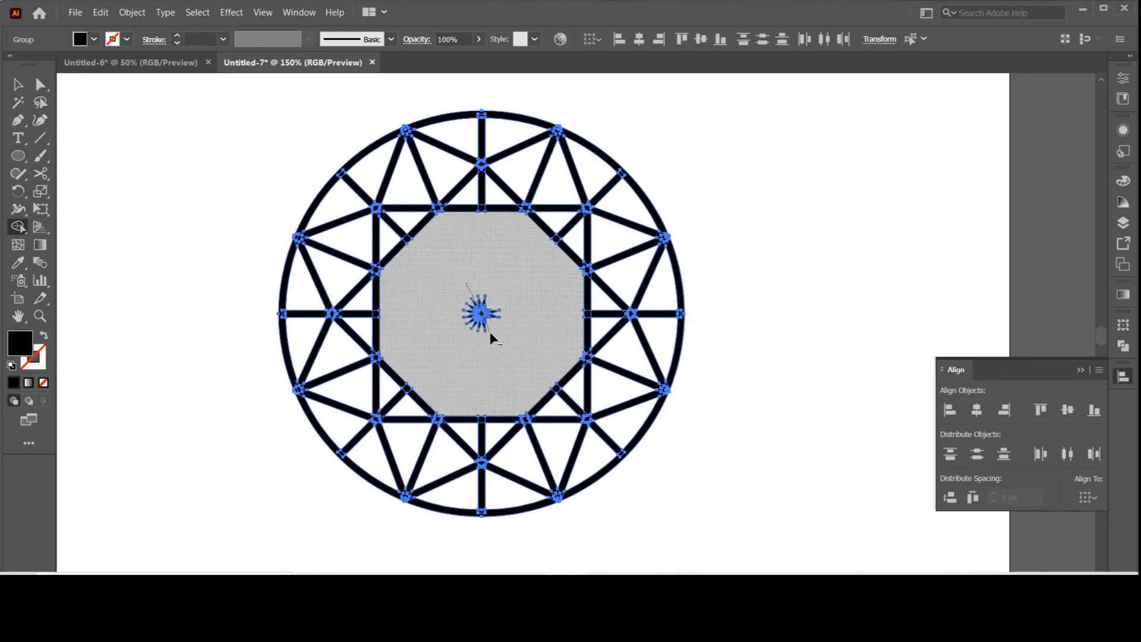
{"action": "left_click", "coordinate": [19, 88]}
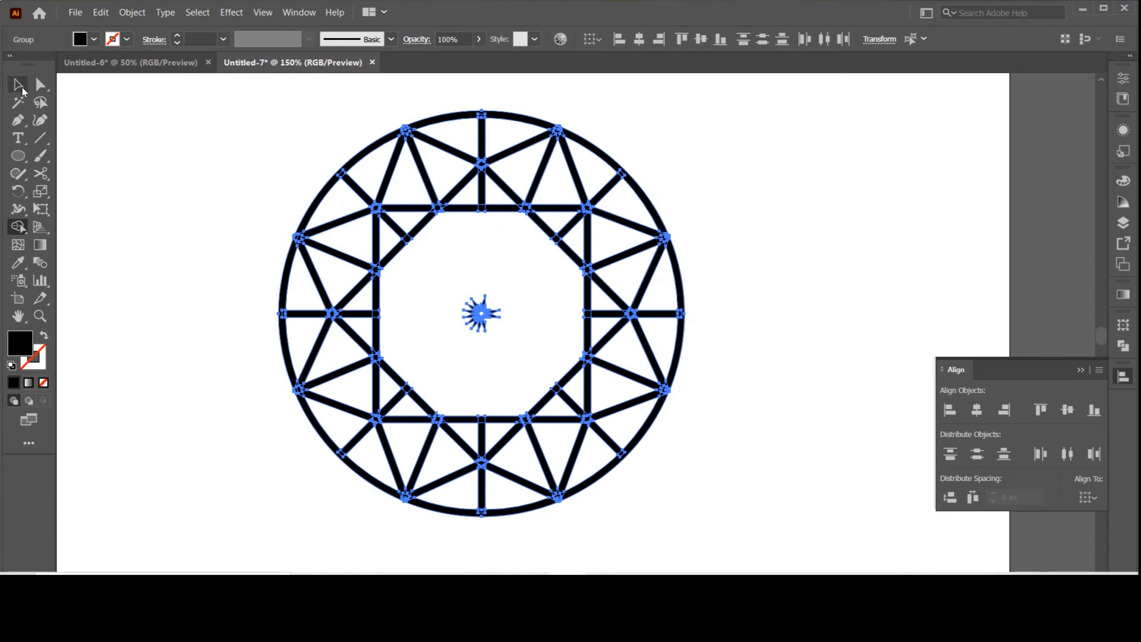
{"action": "left_click", "coordinate": [162, 152]}
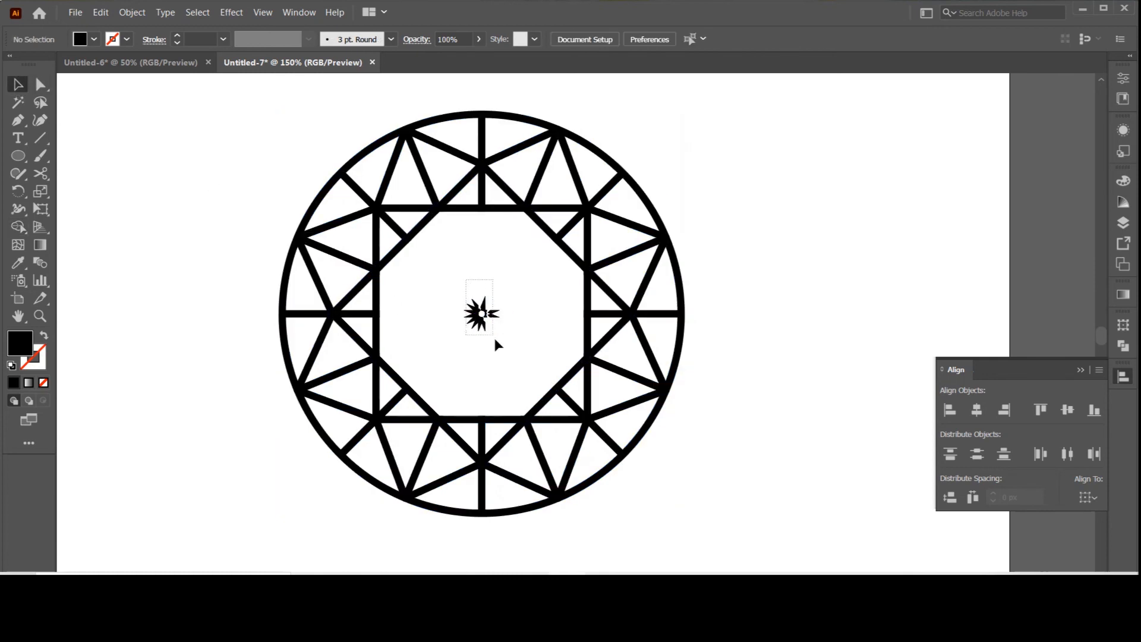
Step: Delete the leftover starburst fragments at the pattern's centre using the Direct Selection tool
{"action": "left_click_drag", "start_coordinate": [494, 339], "coordinate": [496, 341]}
{"action": "left_click", "coordinate": [41, 88]}
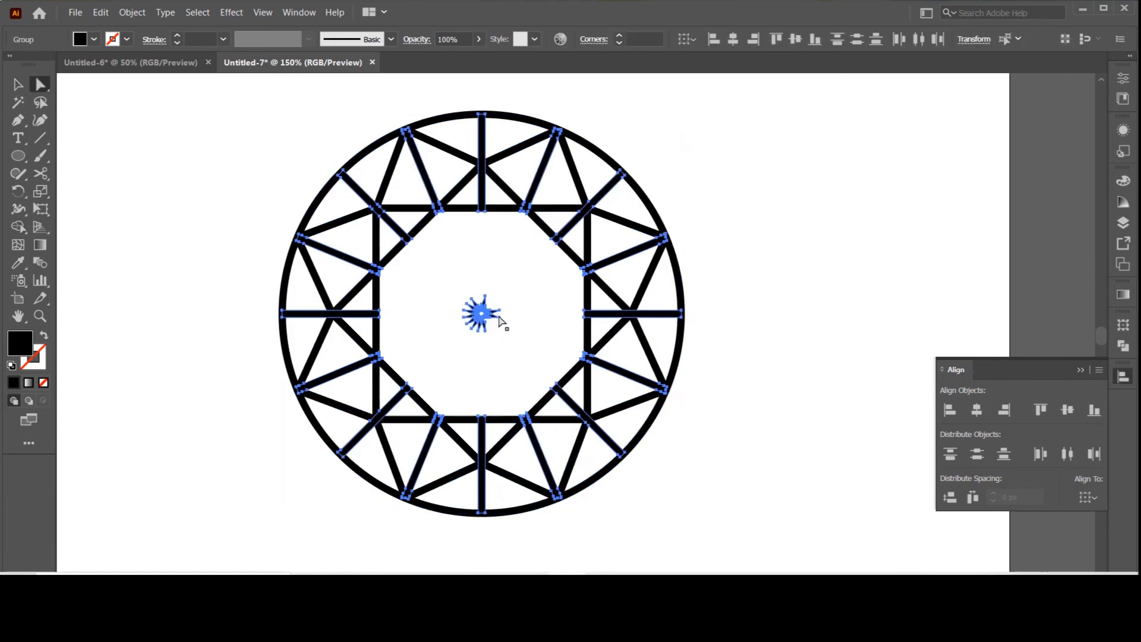
{"action": "left_click_drag", "start_coordinate": [456, 277], "coordinate": [515, 367]}
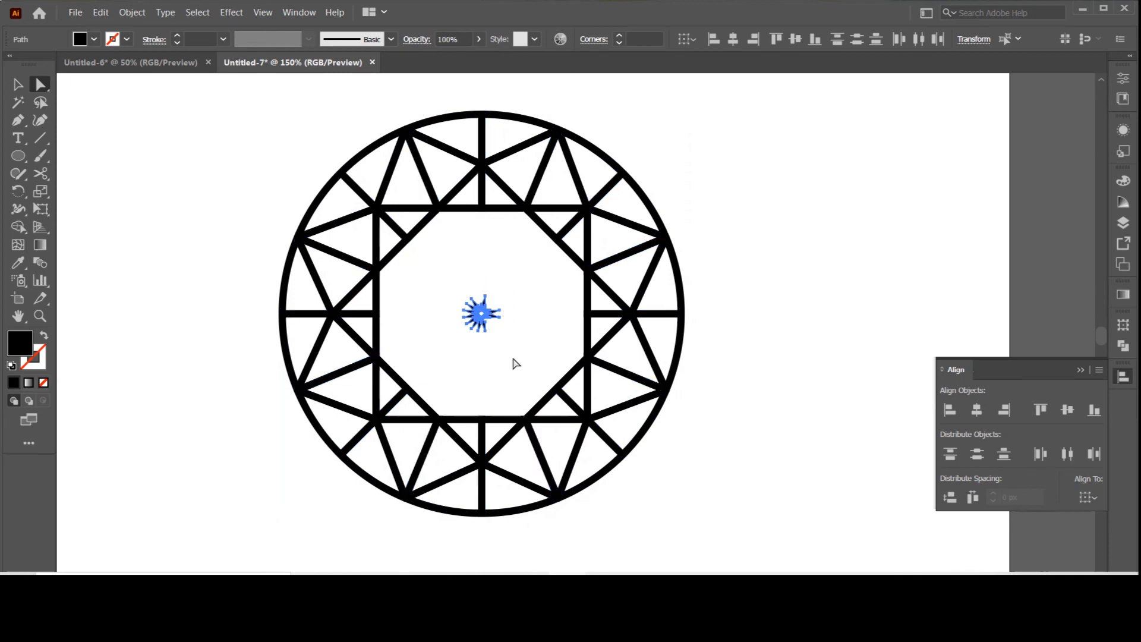
{"action": "key", "text": "Delete"}
{"action": "left_click", "coordinate": [27, 89]}
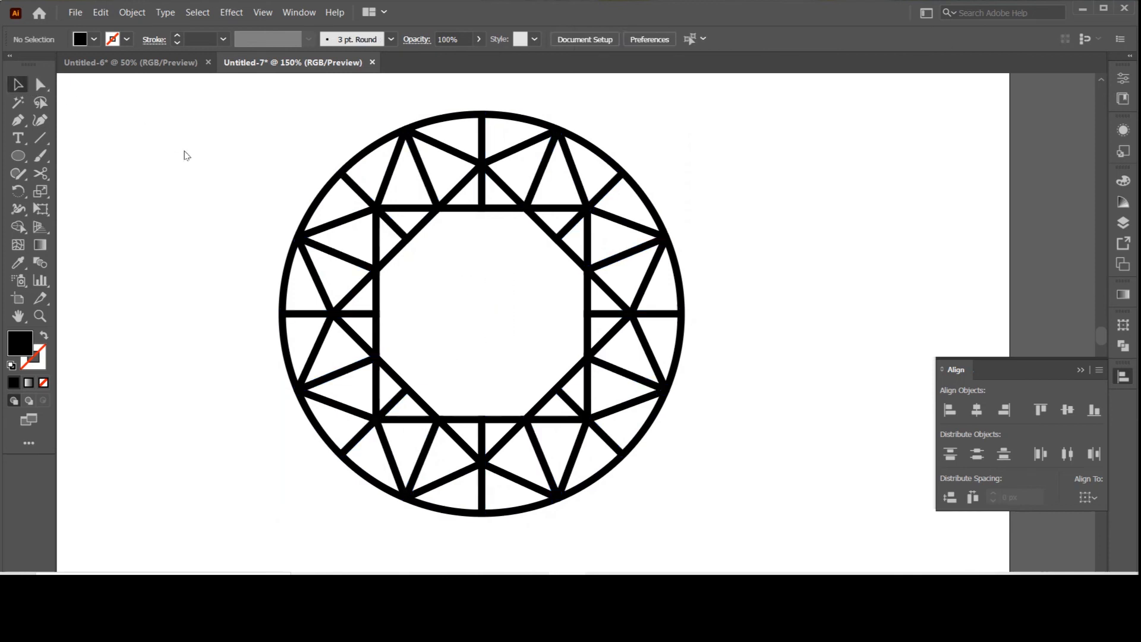
{"action": "left_click_drag", "start_coordinate": [254, 129], "coordinate": [701, 493]}
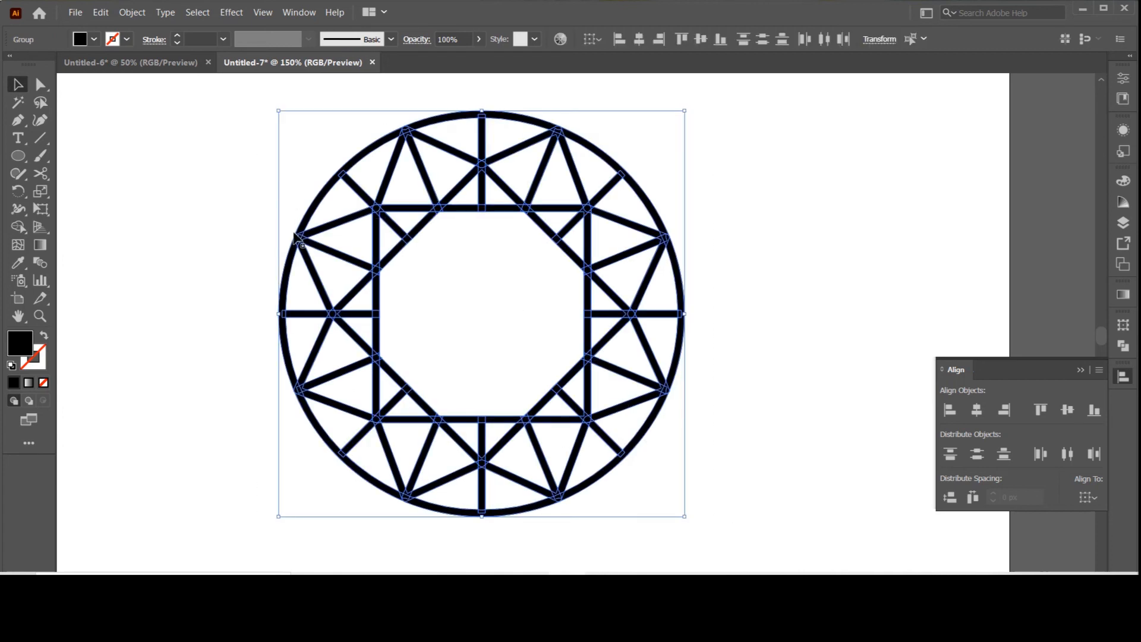
{"action": "key", "text": "ctrl+minus"}
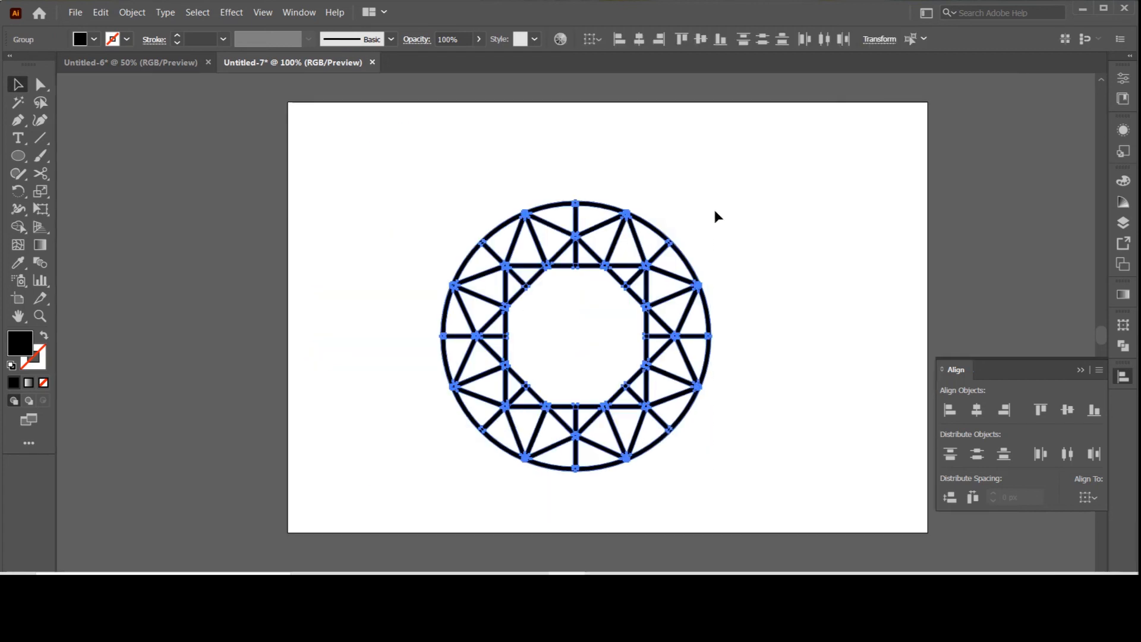
{"action": "left_click", "coordinate": [776, 276]}
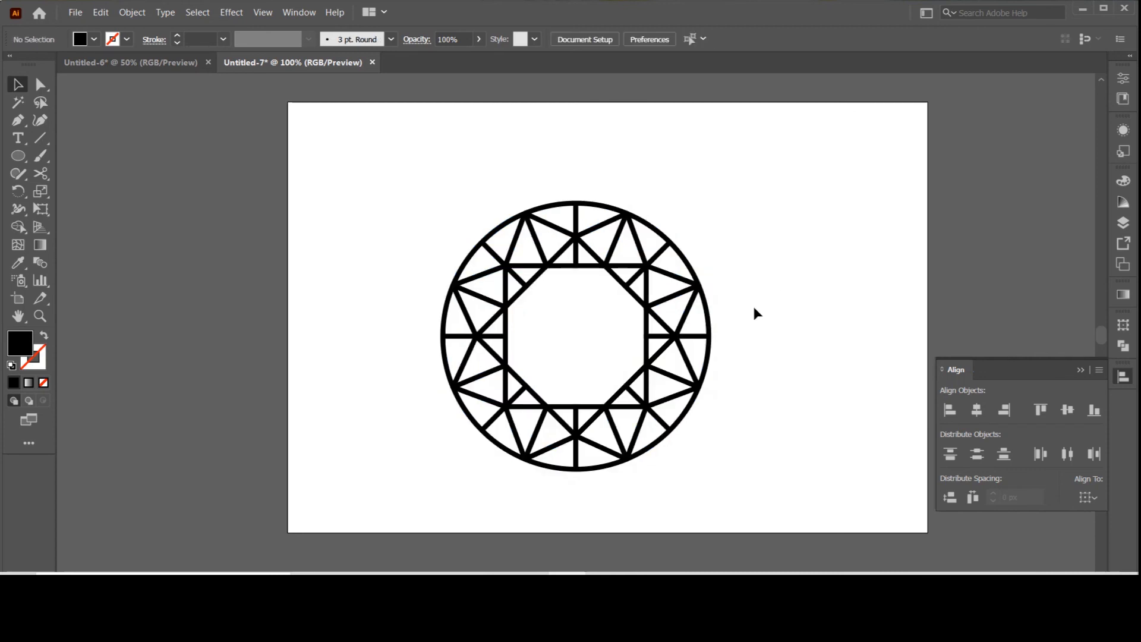